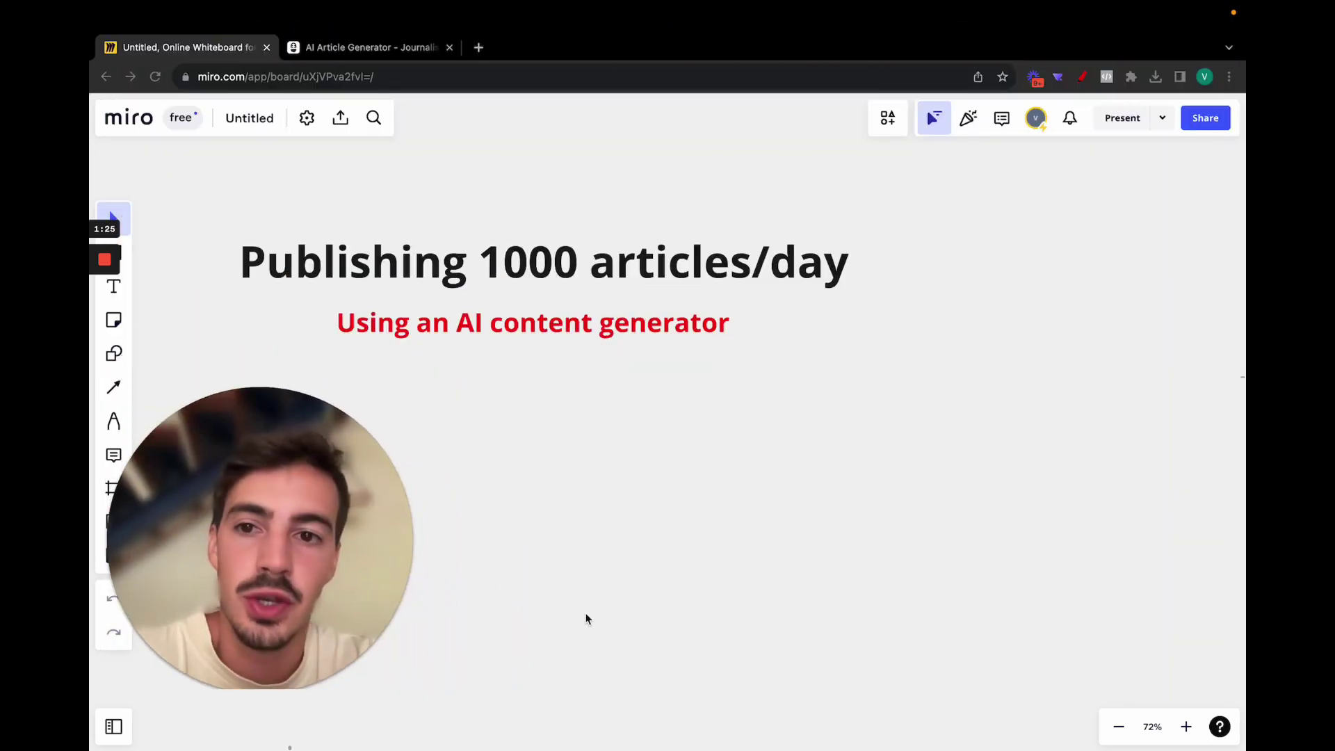
# - Log in to Journalist and switch the Generate Articles form to Titles mode
pyautogui.moveTo(277, 525); pyautogui.dragTo(1011, 345)
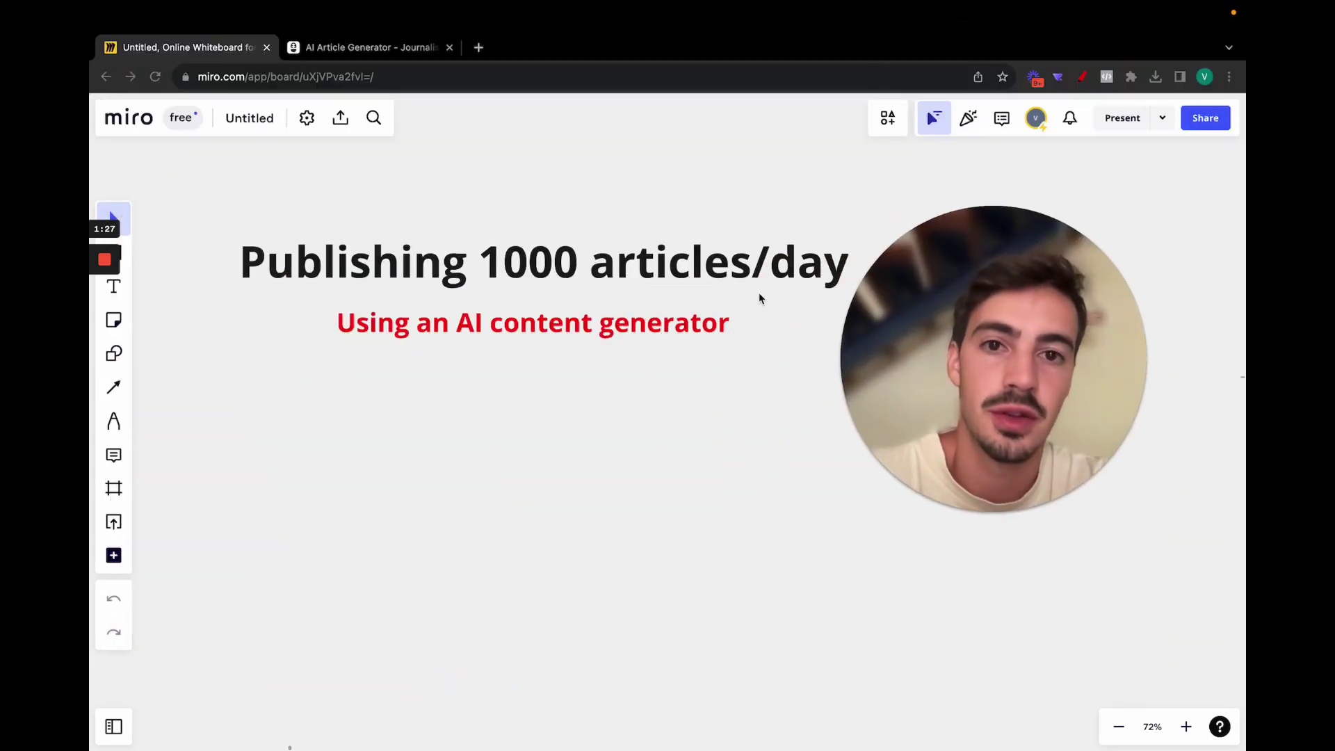
pyautogui.scroll(-2, 565, 340)
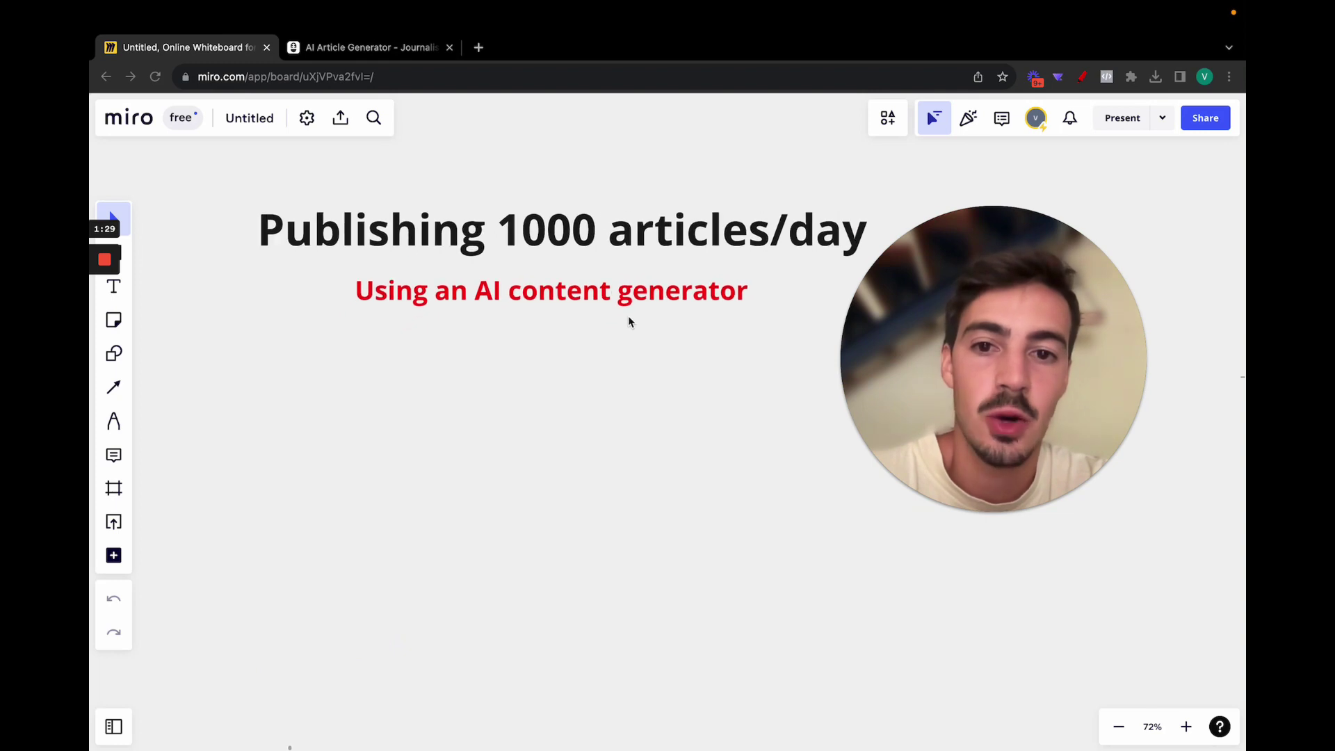
pyautogui.click(392, 53)
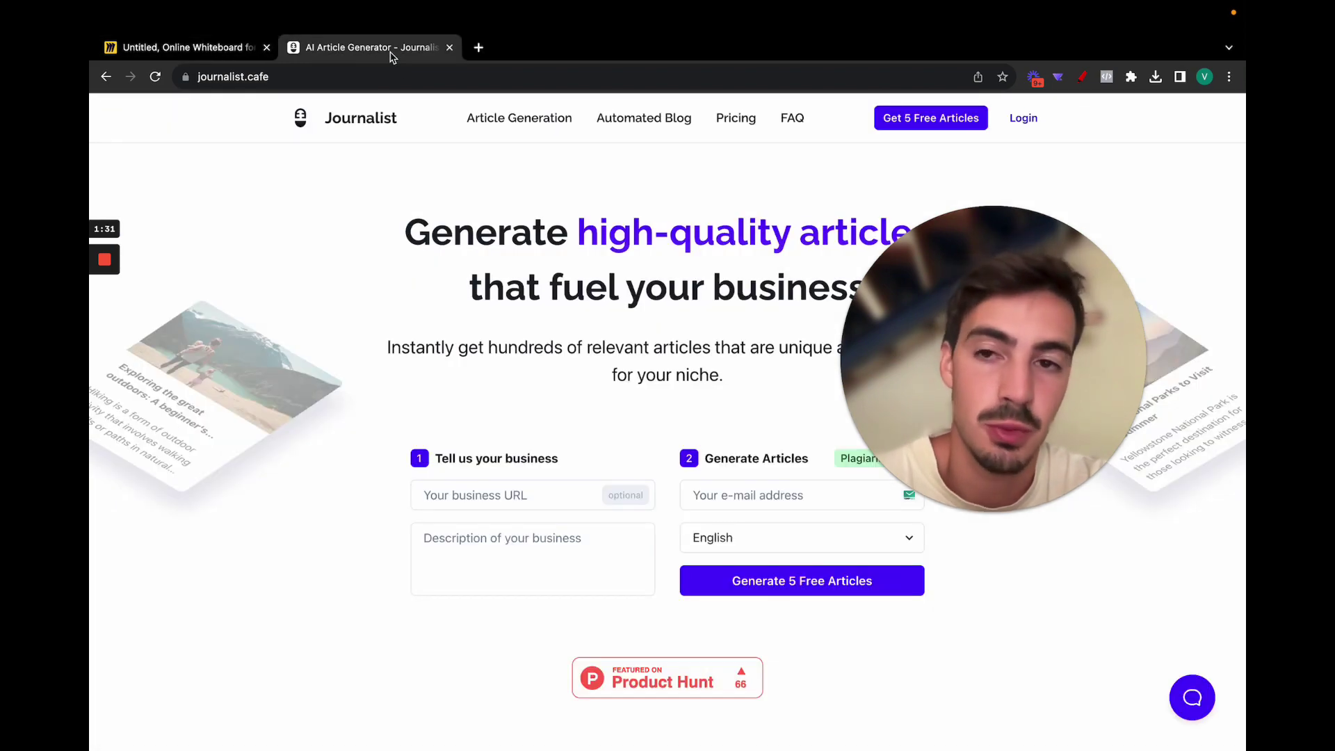
pyautogui.click(965, 512)
pyautogui.click(1024, 118)
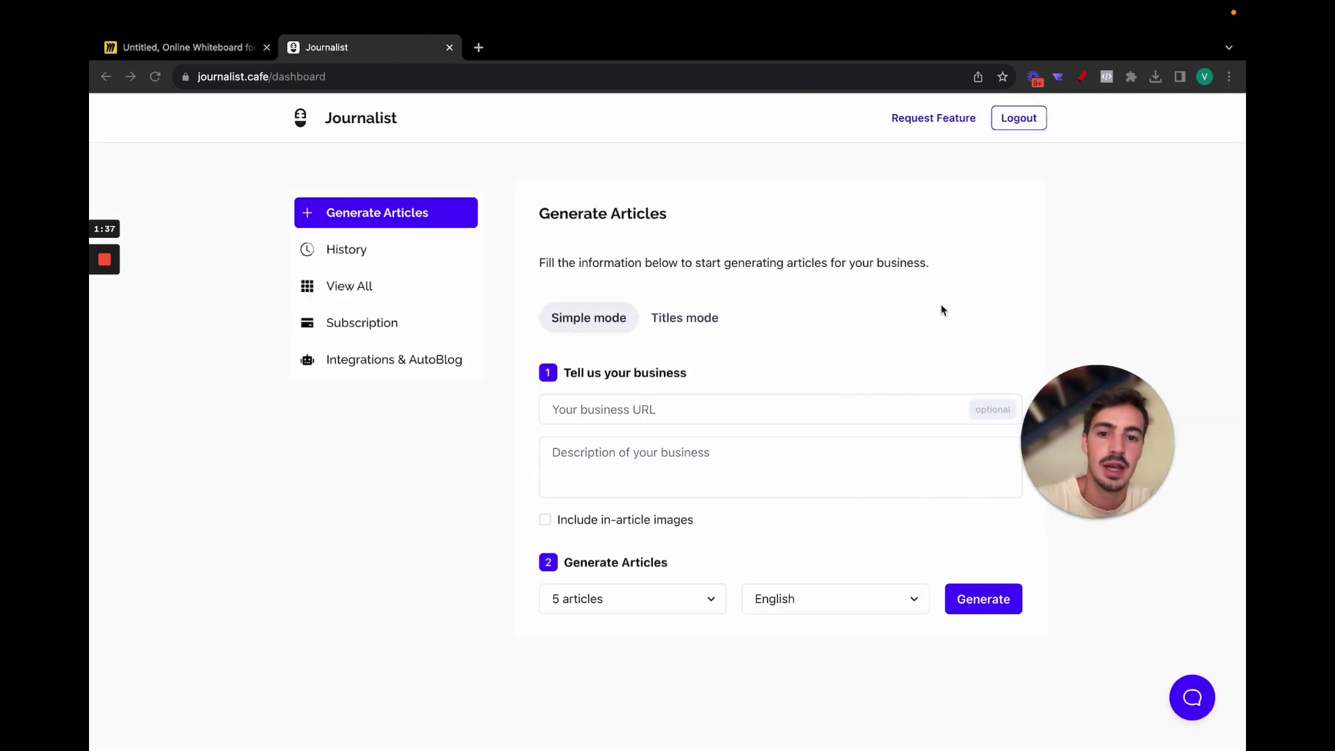
pyautogui.moveTo(1131, 439); pyautogui.dragTo(1185, 494)
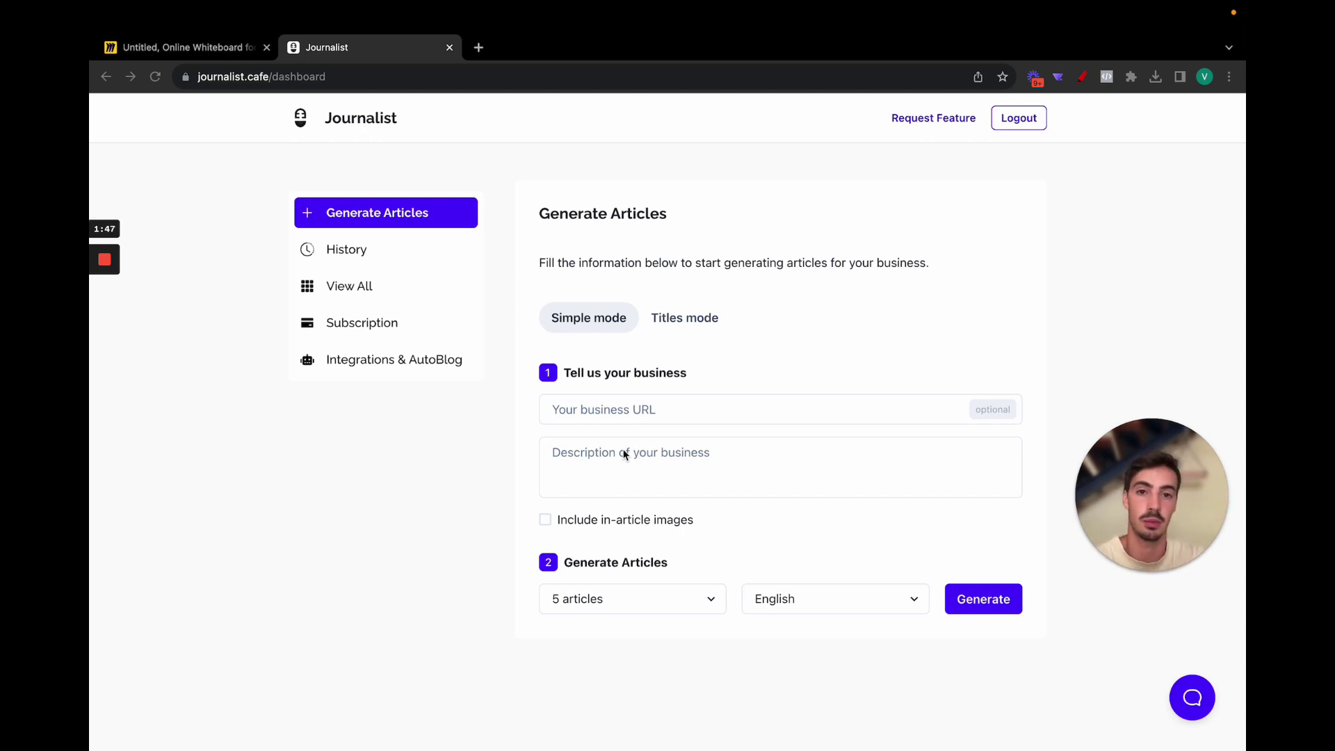
pyautogui.click(689, 317)
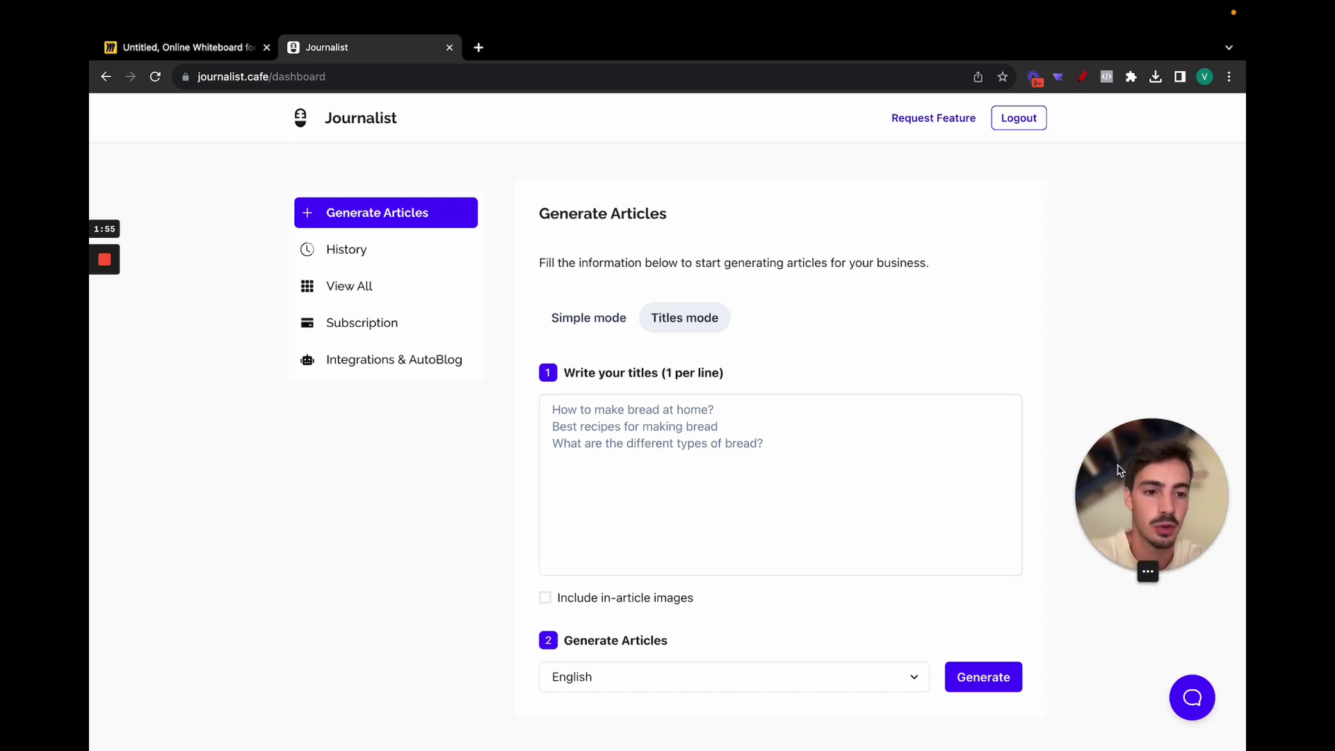
# - Enter three titles: making a backyard pond, caring for pond fishes, what to include
pyautogui.click(723, 462)
pyautogui.write('How to make a backyard pond?')
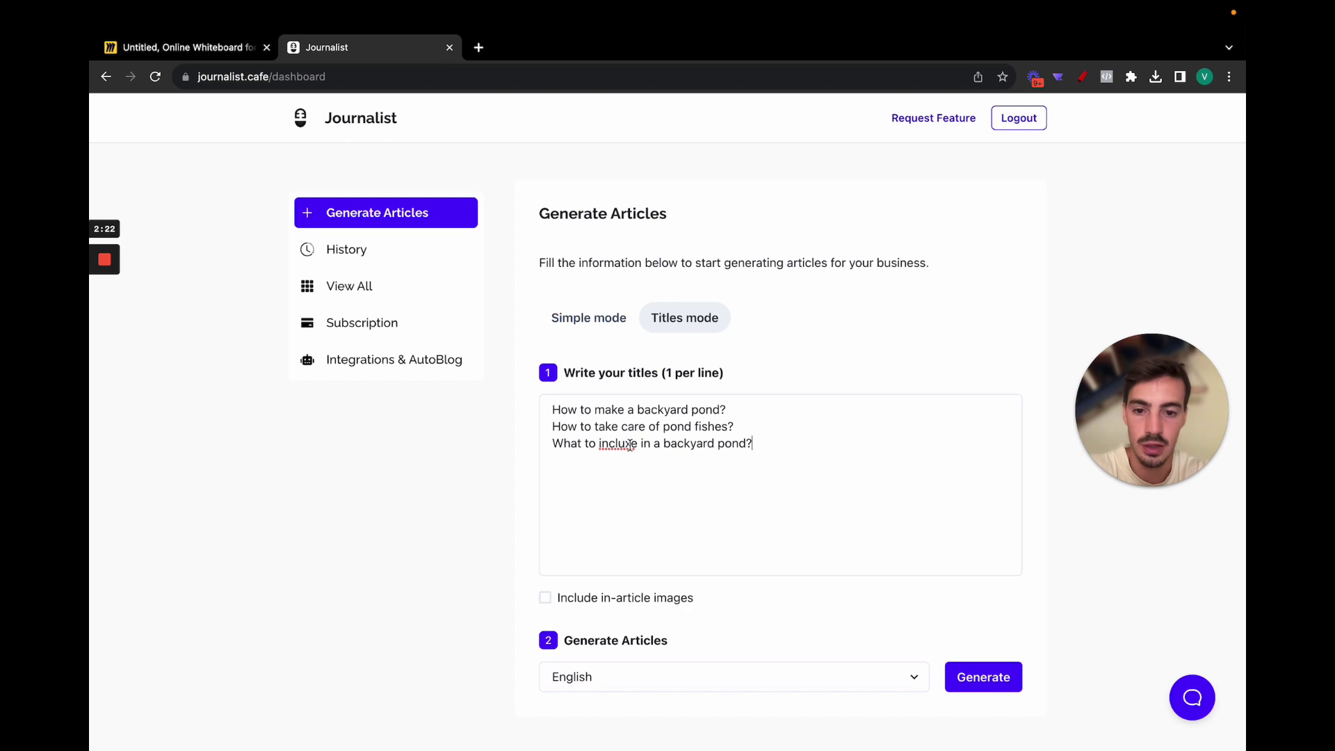
# - Switch the form to Simple mode and draft a trial backyard pond blog description
pyautogui.click(600, 325)
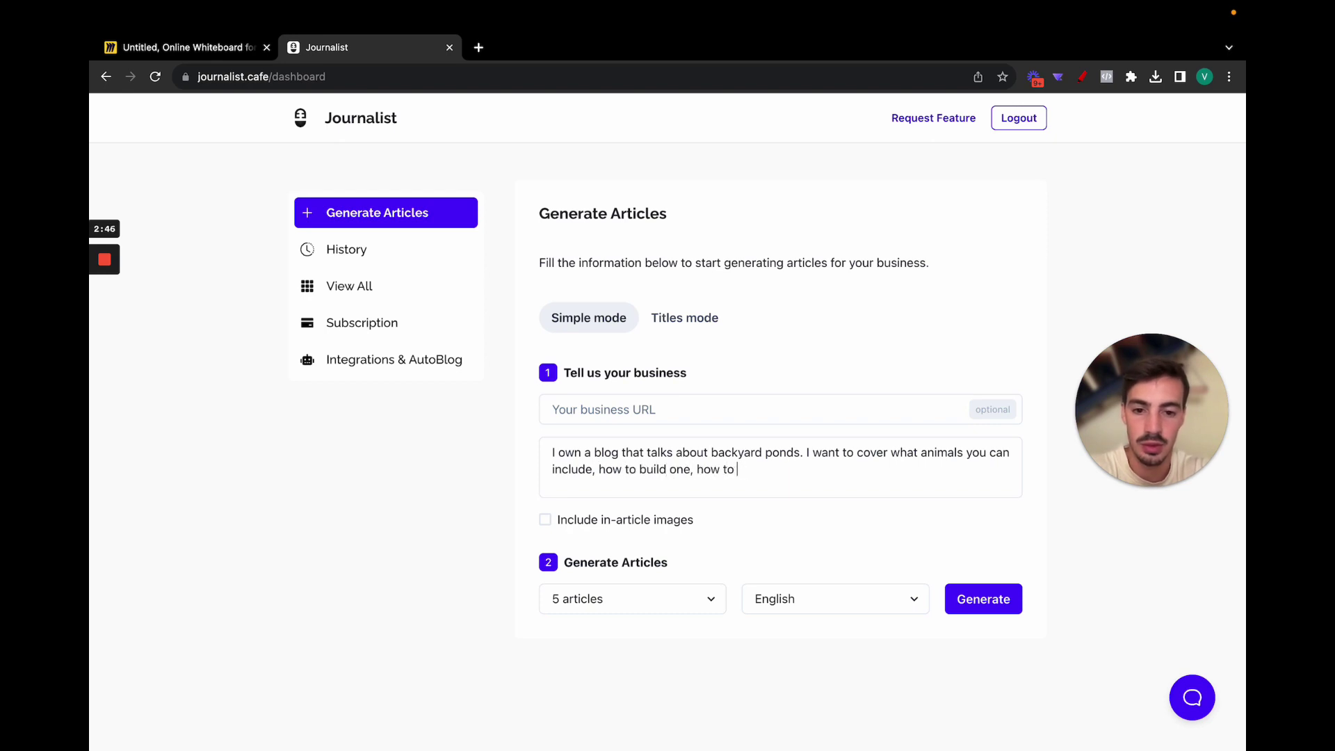
# - Clear the description, return to Titles mode and paste the three pond titles
pyautogui.press('super+a')
pyautogui.press('BackSpace')
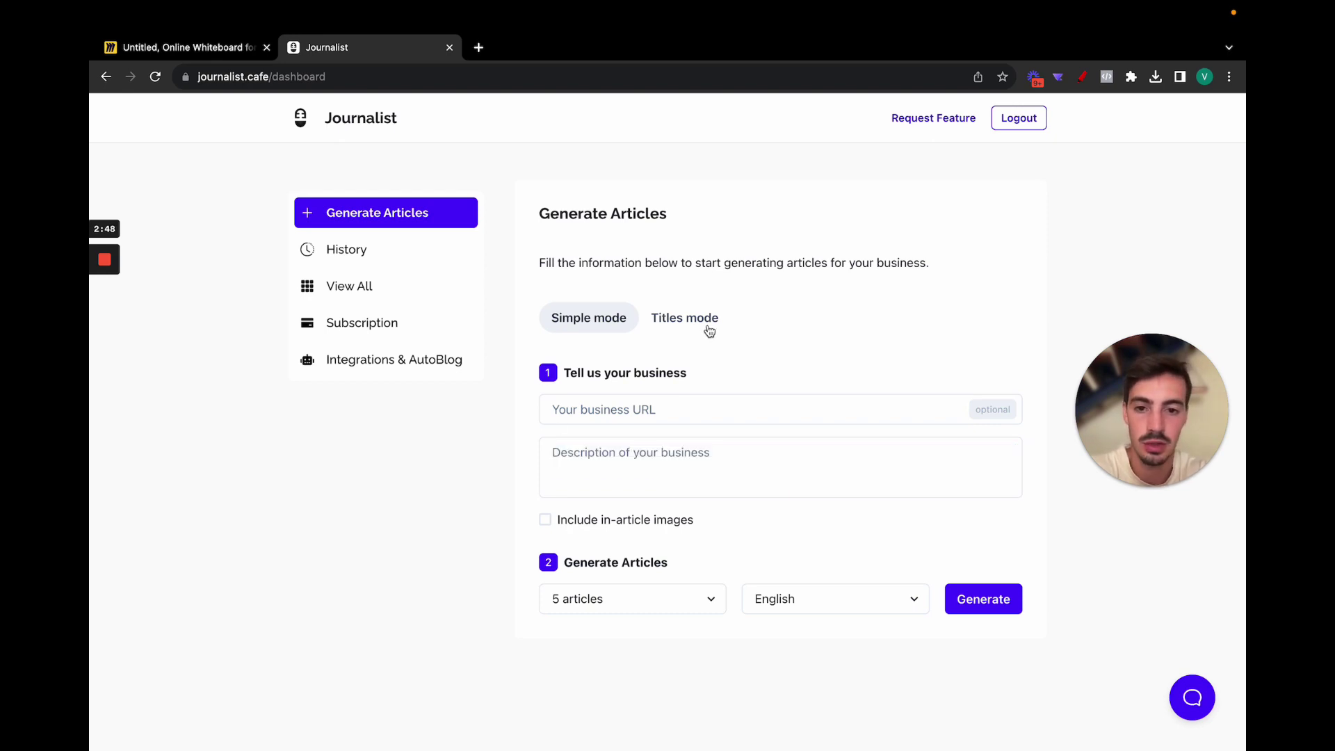
pyautogui.click(703, 321)
pyautogui.click(677, 420)
pyautogui.write('How to make a backyard pond? How to take care of pond fishes? What to include in a backyard pond?')
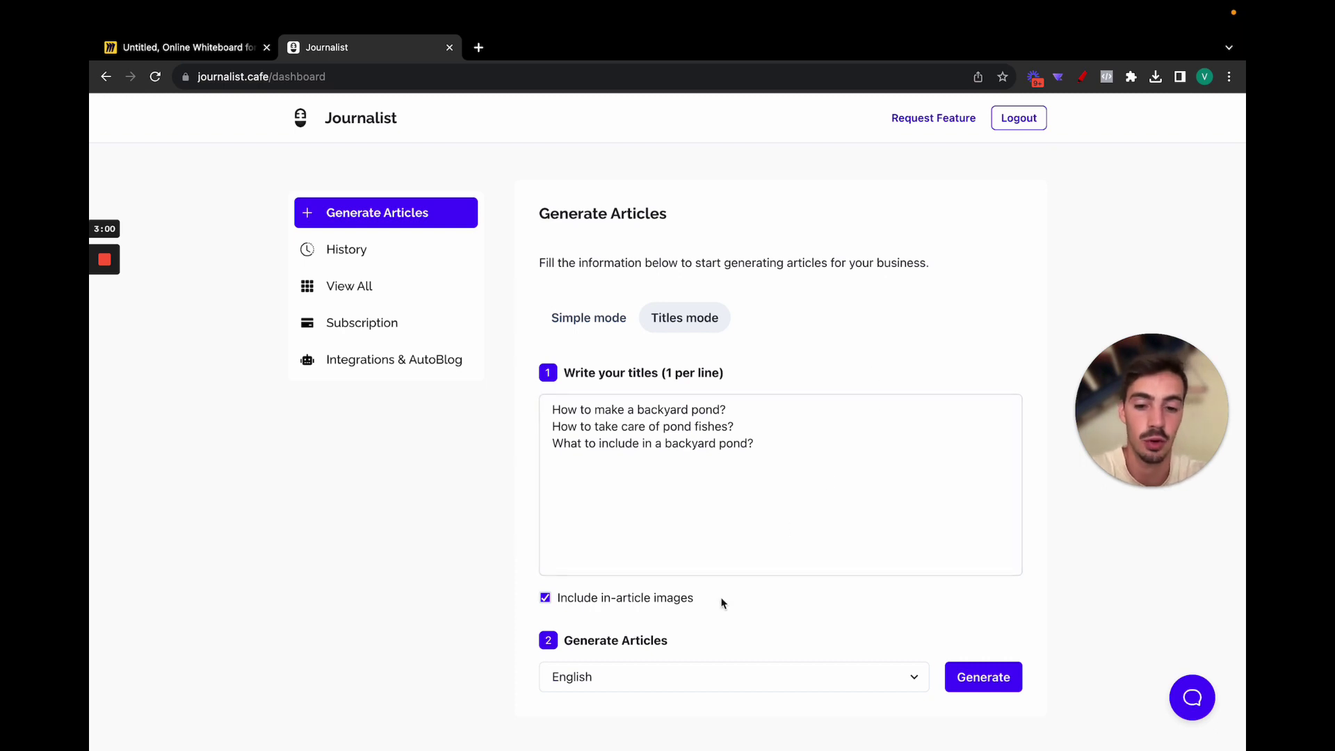
# - Check the article language list and keep English selected
pyautogui.click(695, 678)
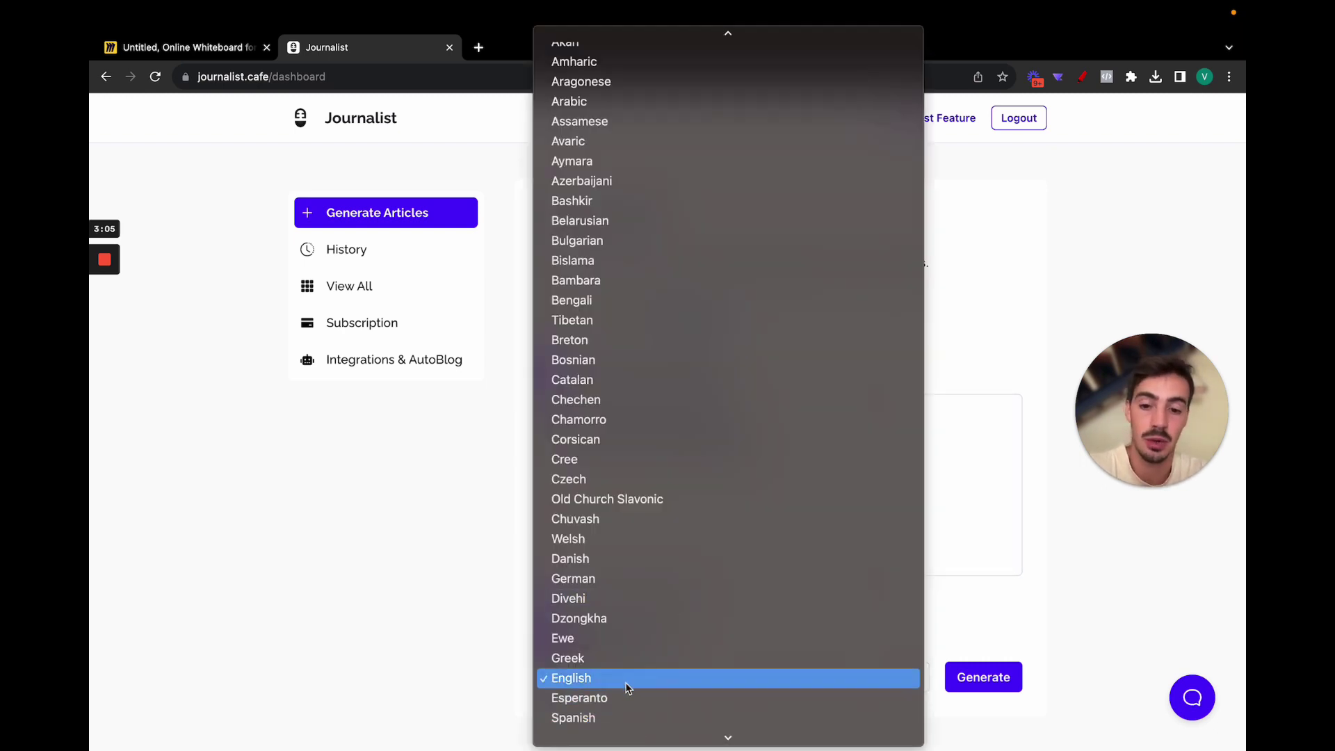
pyautogui.scroll(2, 629, 436)
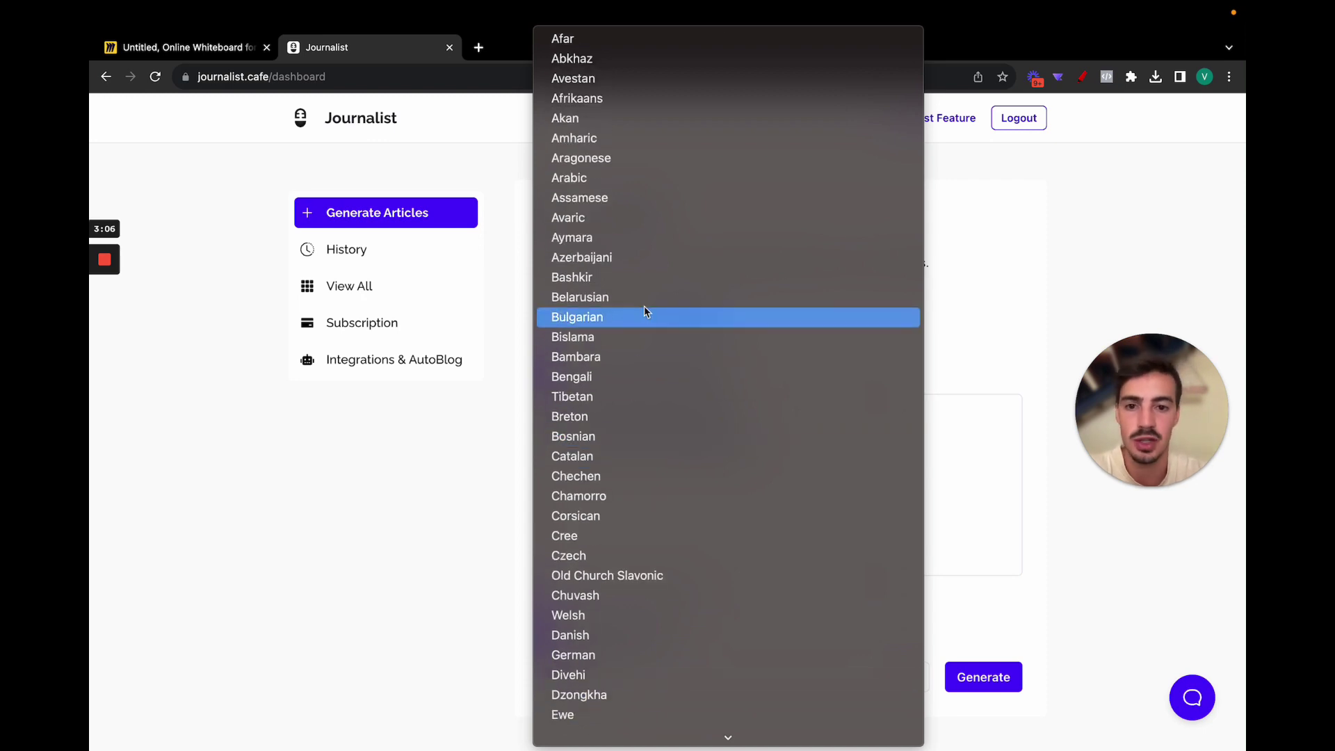
pyautogui.scroll(-10, 643, 306)
pyautogui.click(471, 520)
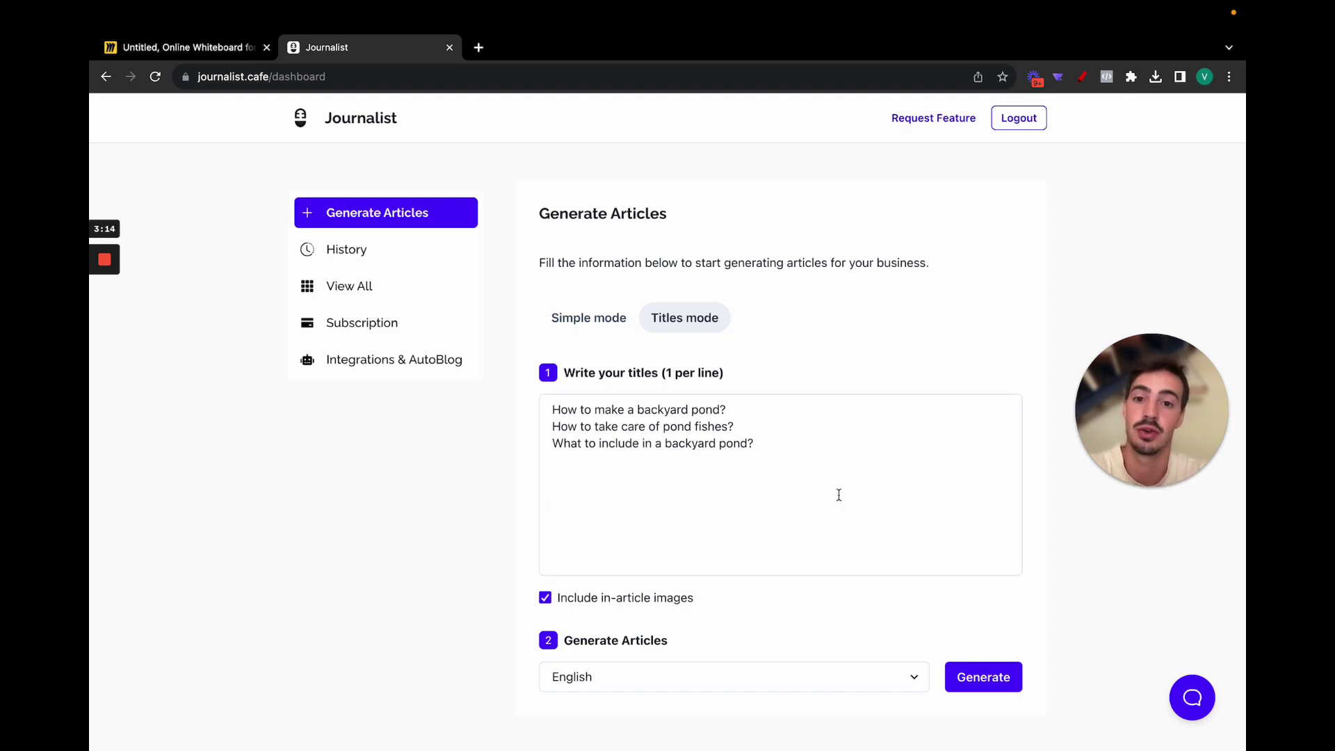
pyautogui.moveTo(1147, 458); pyautogui.dragTo(1147, 306)
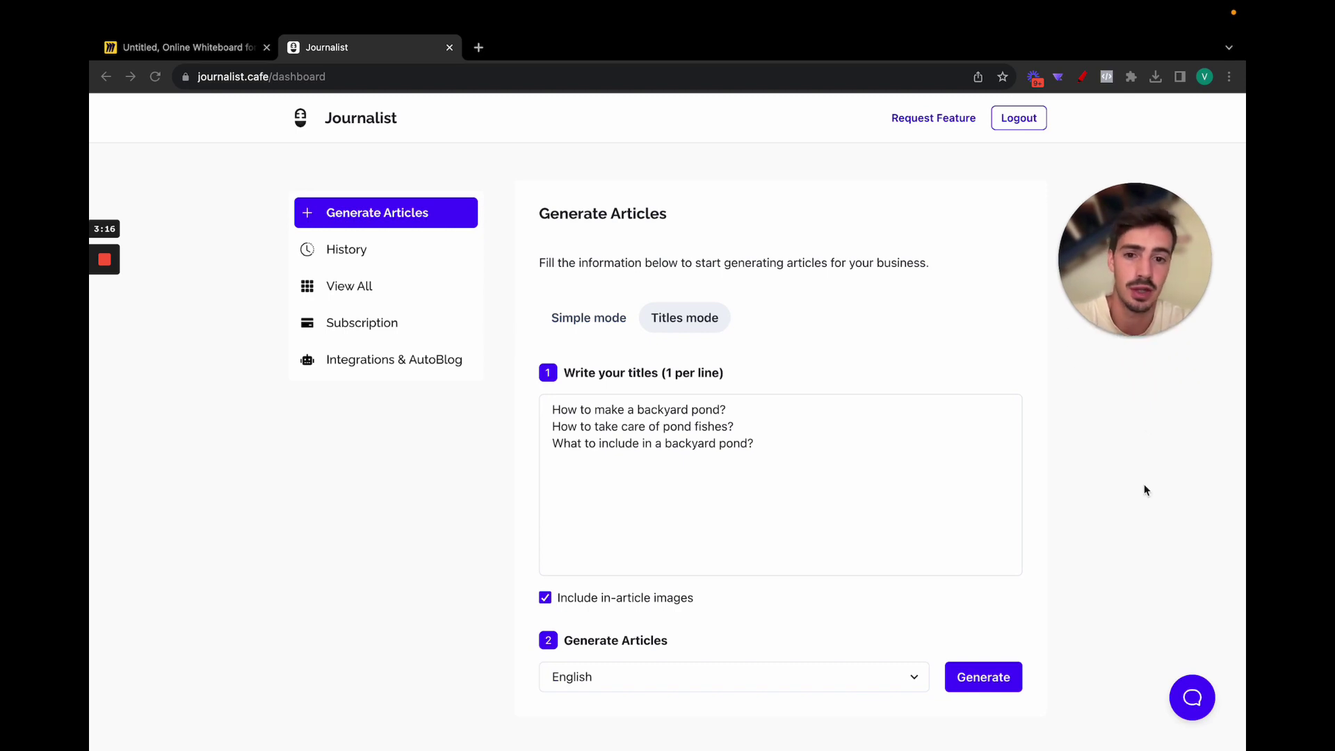
# - Keep English and generate articles from the three backyard pond titles
pyautogui.click(901, 677)
pyautogui.click(1007, 675)
pyautogui.click(991, 681)
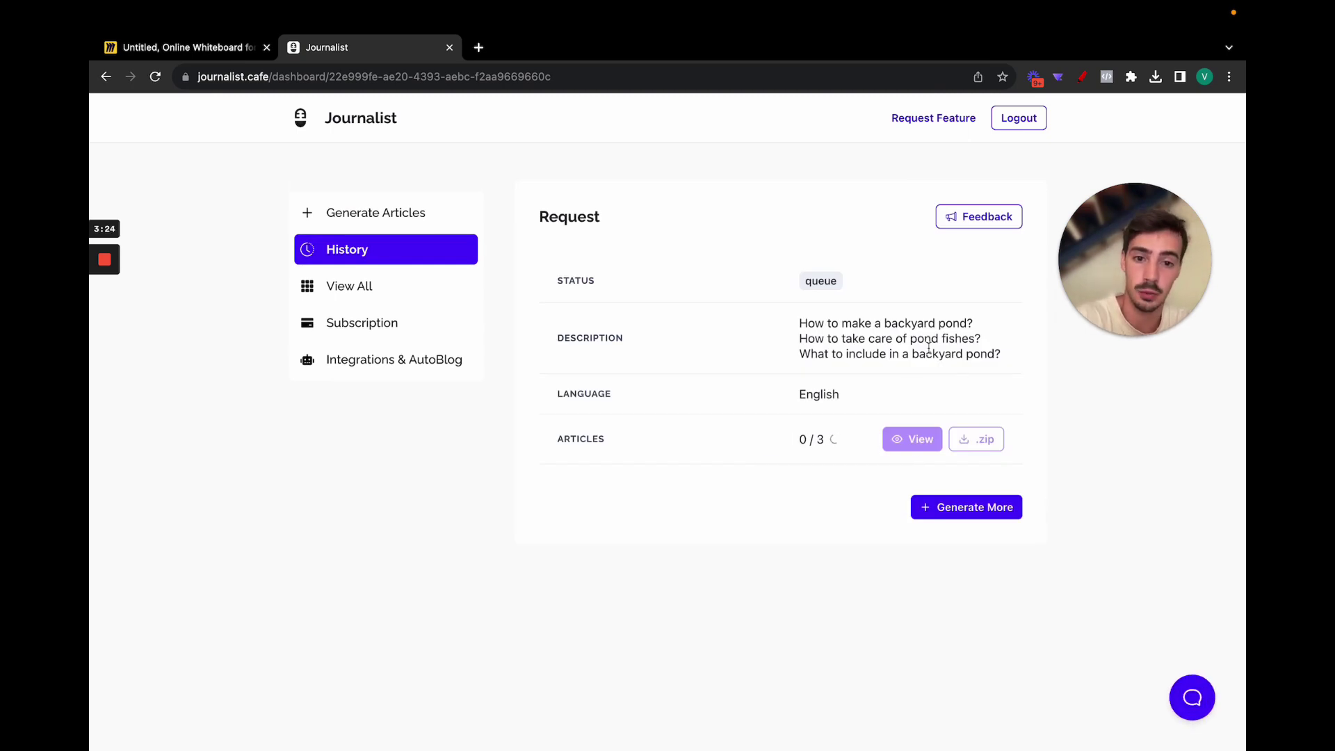
# - Highlight the requested pond titles on the Request page, then deselect them
pyautogui.moveTo(798, 324); pyautogui.dragTo(1011, 374)
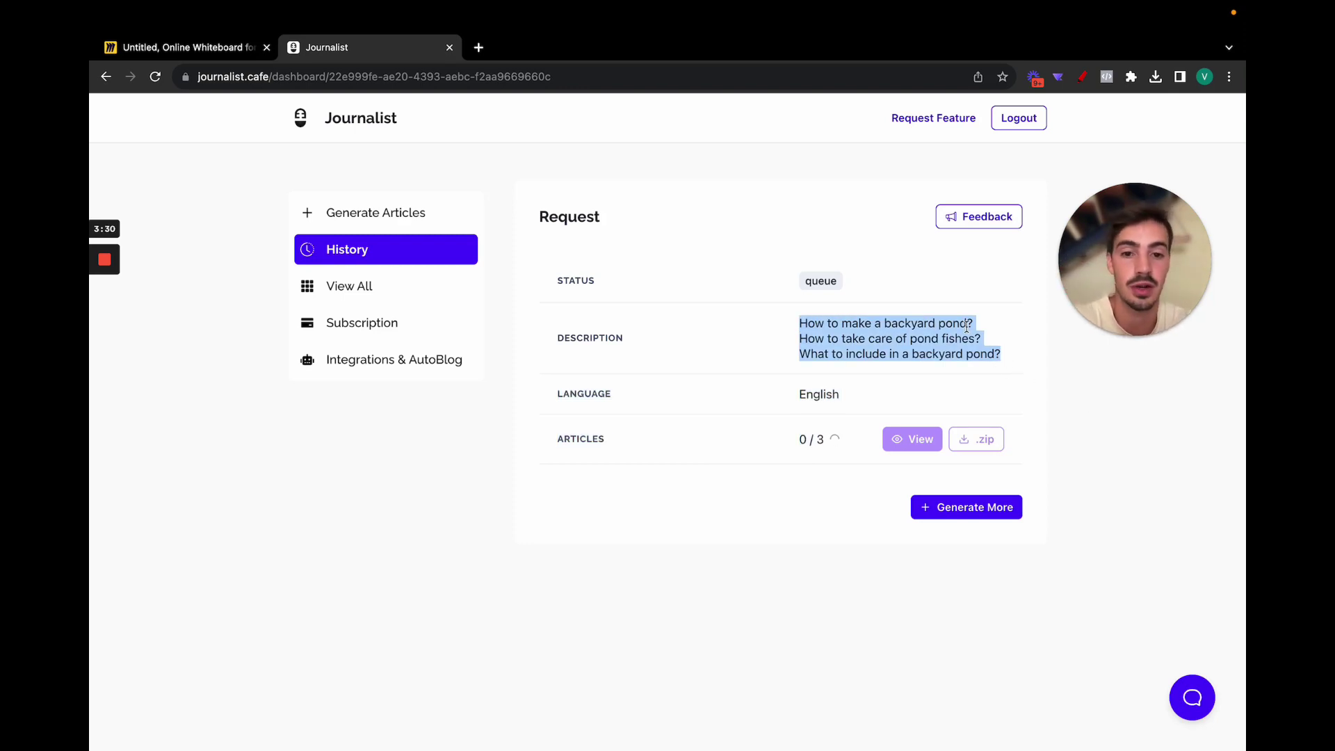
pyautogui.tripleClick(967, 325)
pyautogui.click(1001, 379)
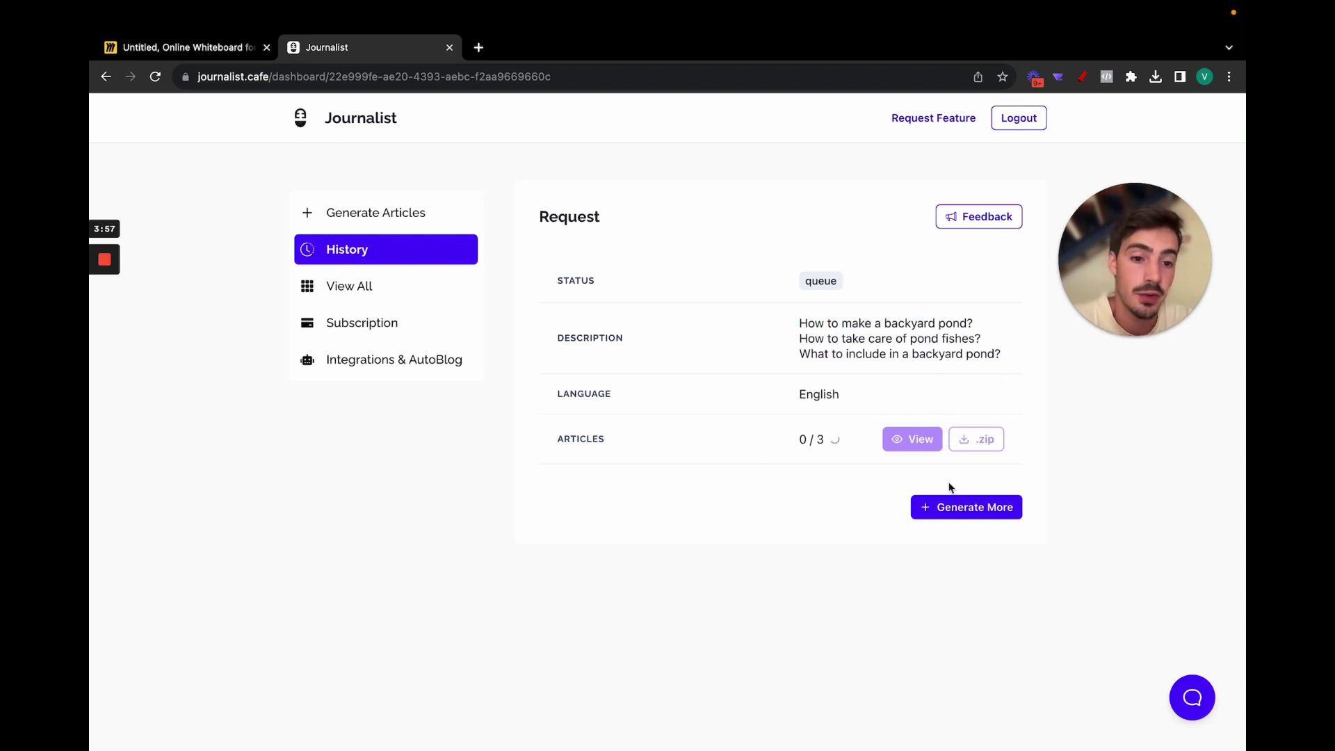
# - Start a new request for 20 articles, toggling to Titles mode and back to Simple
pyautogui.click(950, 507)
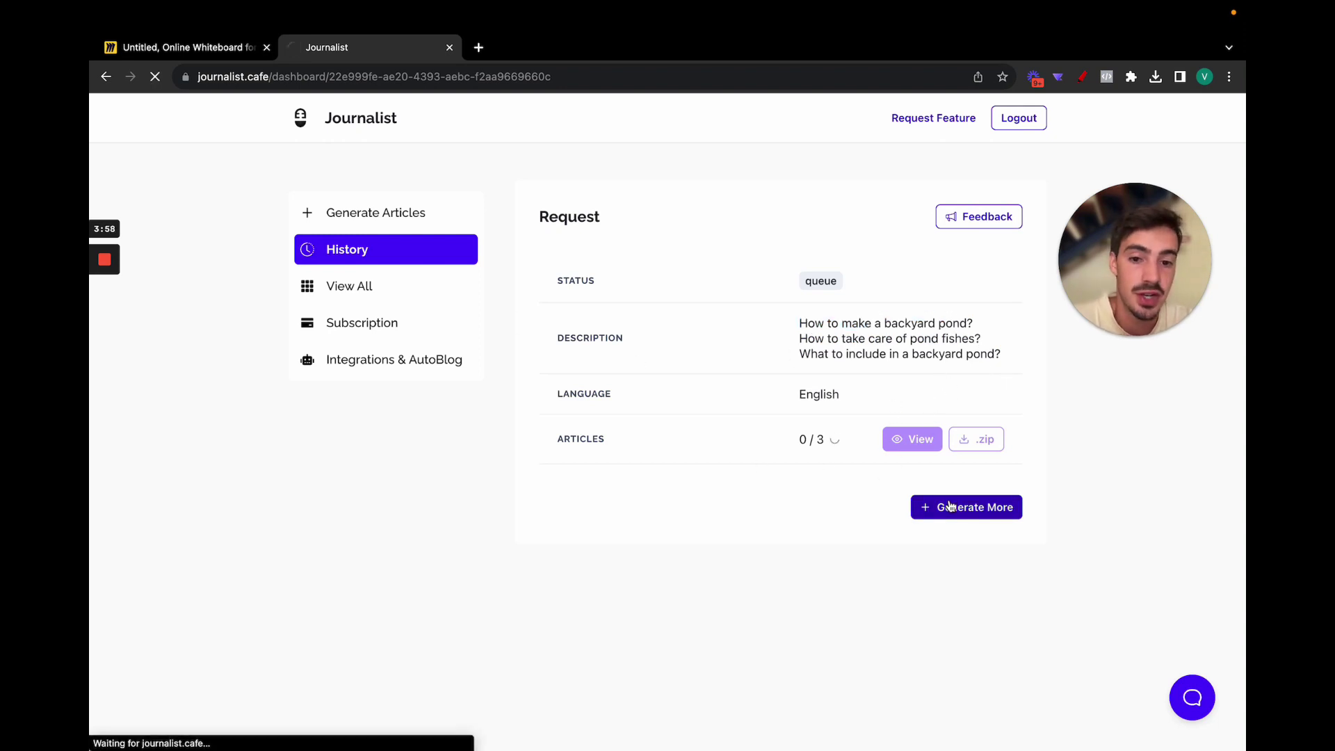
pyautogui.click(654, 613)
pyautogui.click(642, 640)
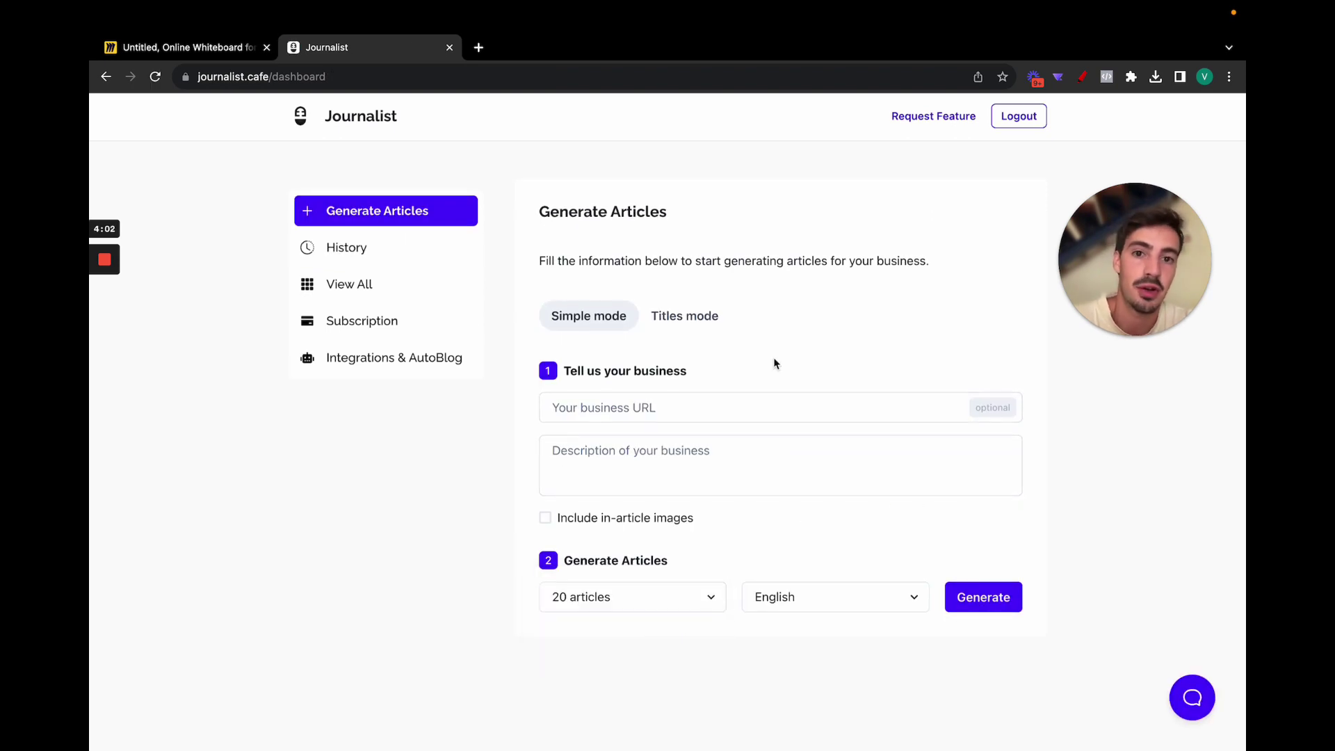
pyautogui.click(673, 321)
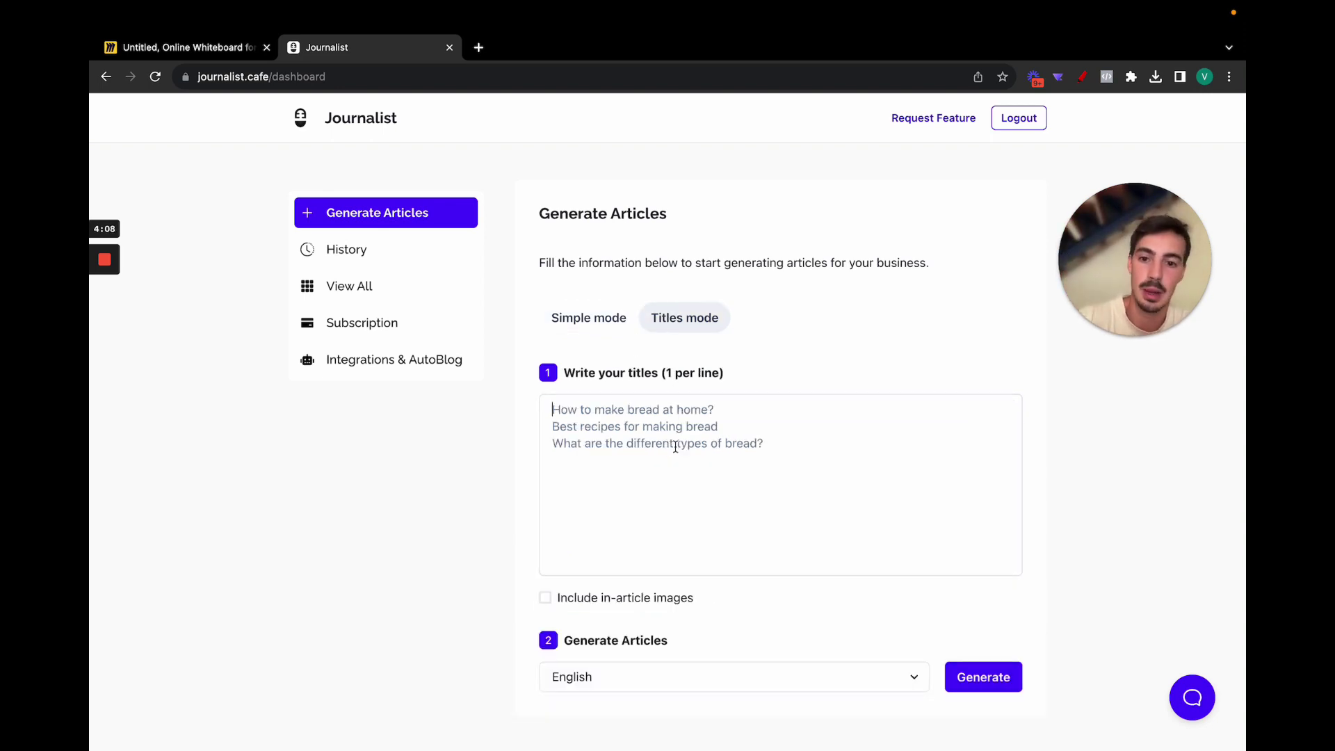
pyautogui.click(590, 329)
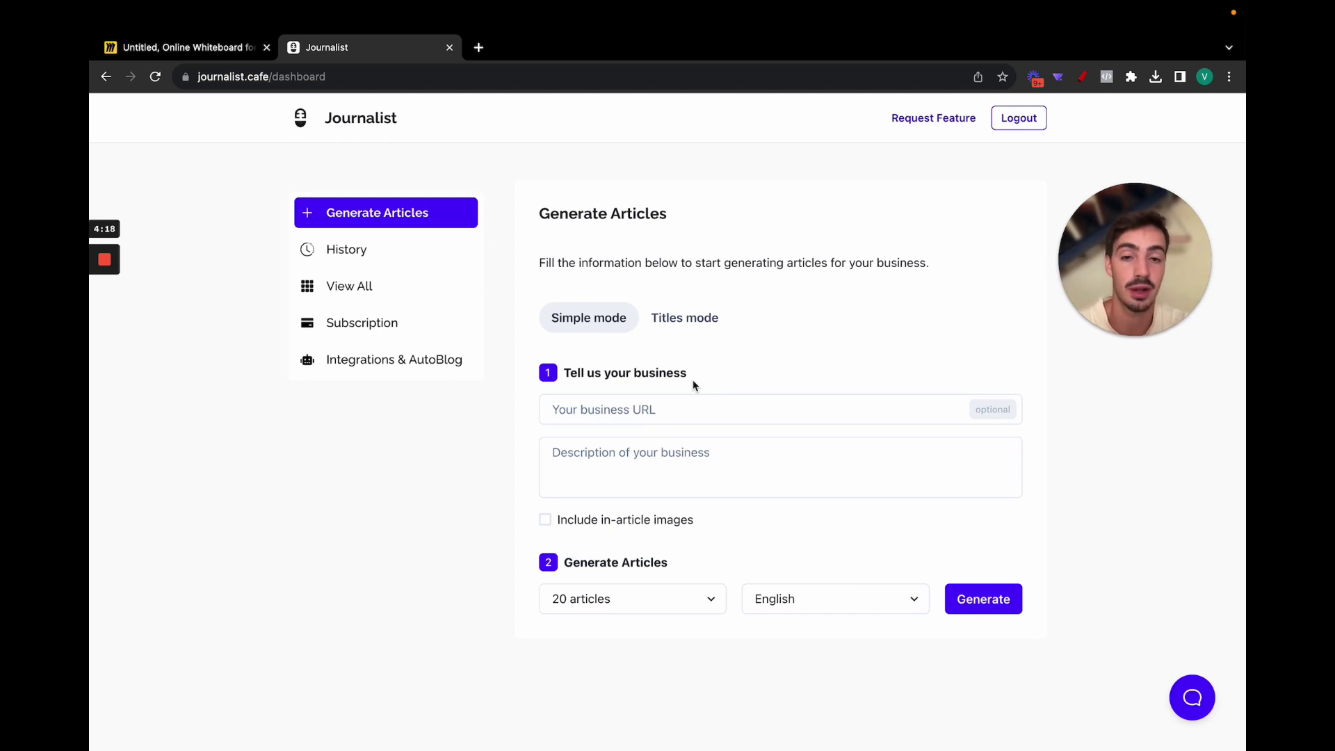
pyautogui.click(1083, 78)
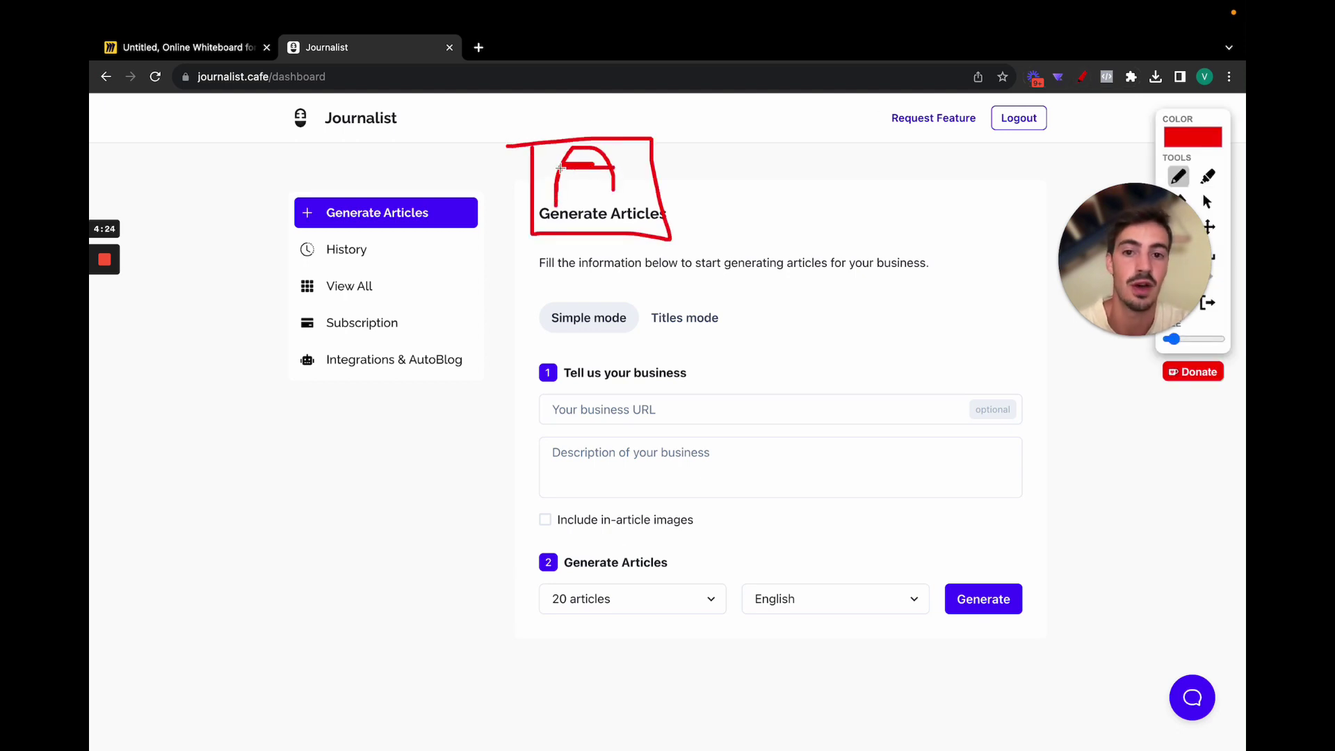
# - Sketch red annotation boxes and arcs over the form, then clear them all
pyautogui.moveTo(831, 165)
pyautogui.mouseDown()
pyautogui.moveTo(890, 148)
pyautogui.moveTo(801, 168)
pyautogui.moveTo(852, 200)
pyautogui.moveTo(883, 180)
pyautogui.mouseUp()
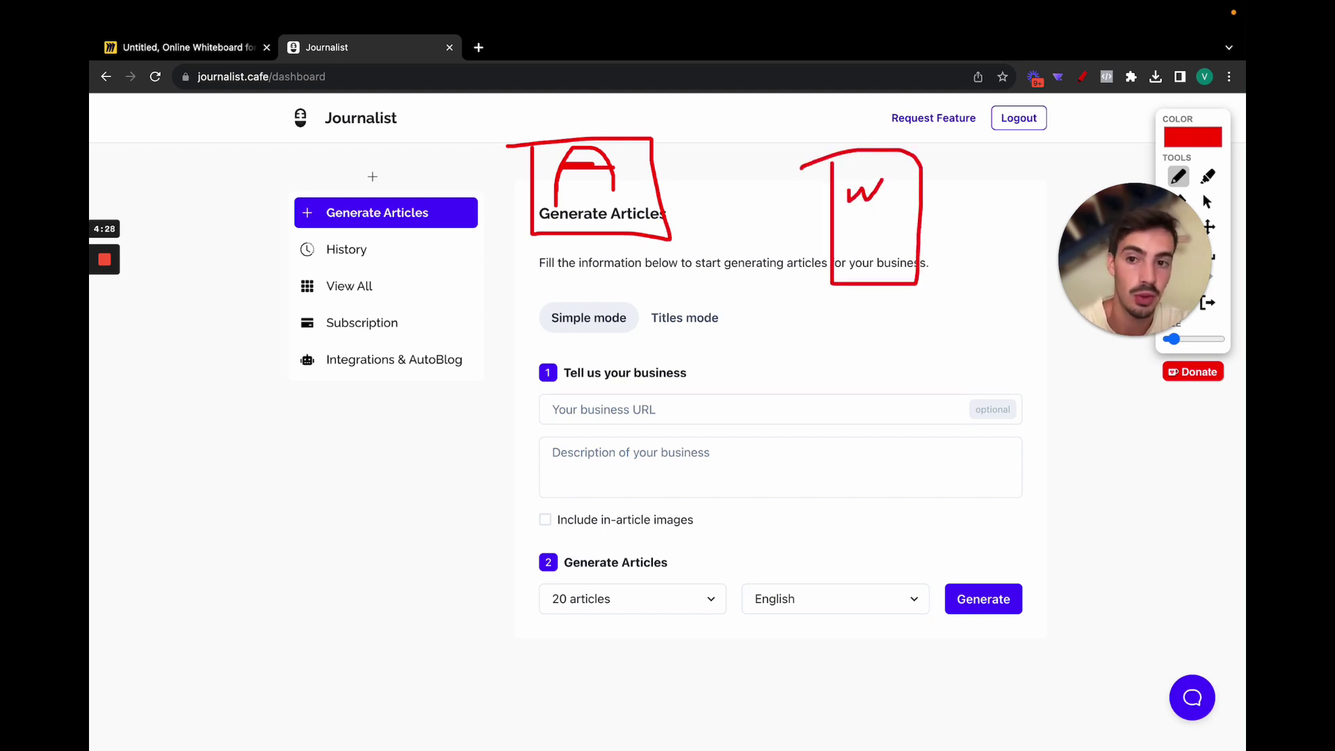
pyautogui.moveTo(289, 137); pyautogui.dragTo(399, 138)
pyautogui.moveTo(630, 139)
pyautogui.mouseDown()
pyautogui.moveTo(690, 94)
pyautogui.moveTo(828, 158)
pyautogui.moveTo(856, 154)
pyautogui.mouseUp()
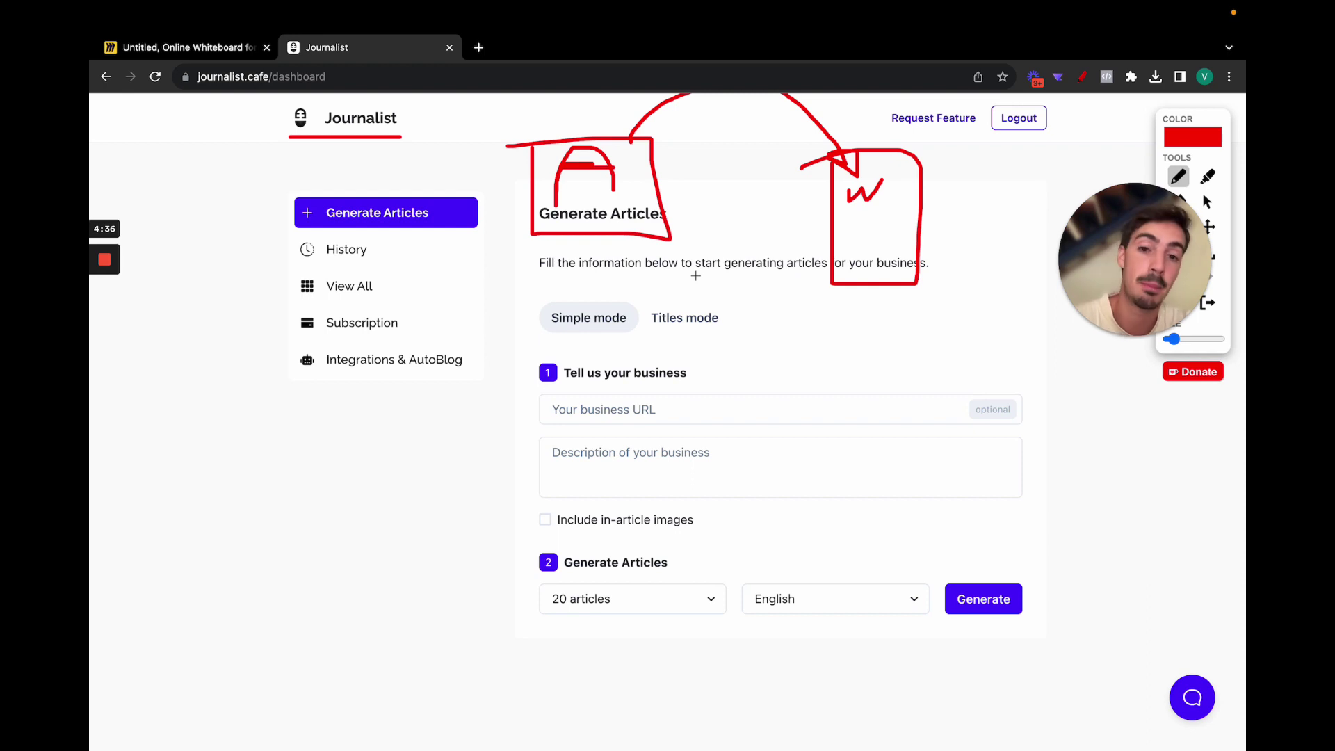
pyautogui.click(1211, 315)
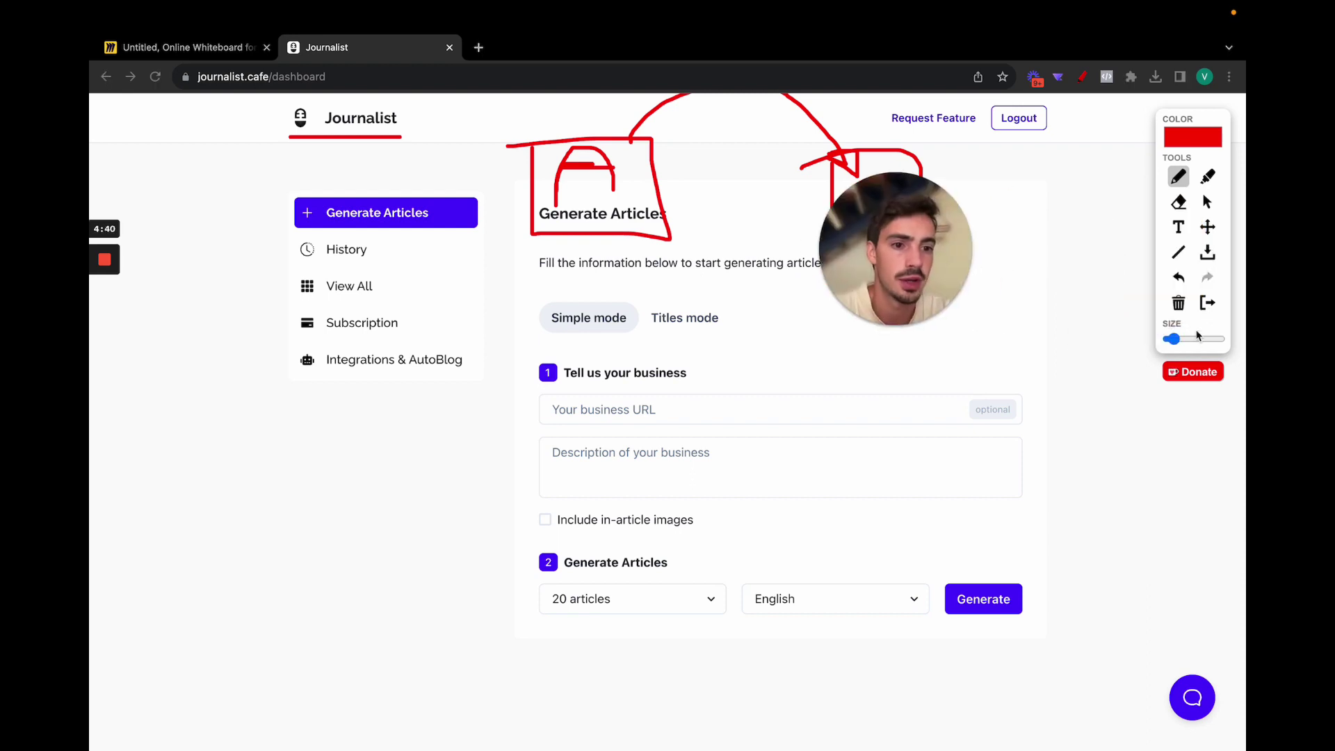
pyautogui.click(1212, 316)
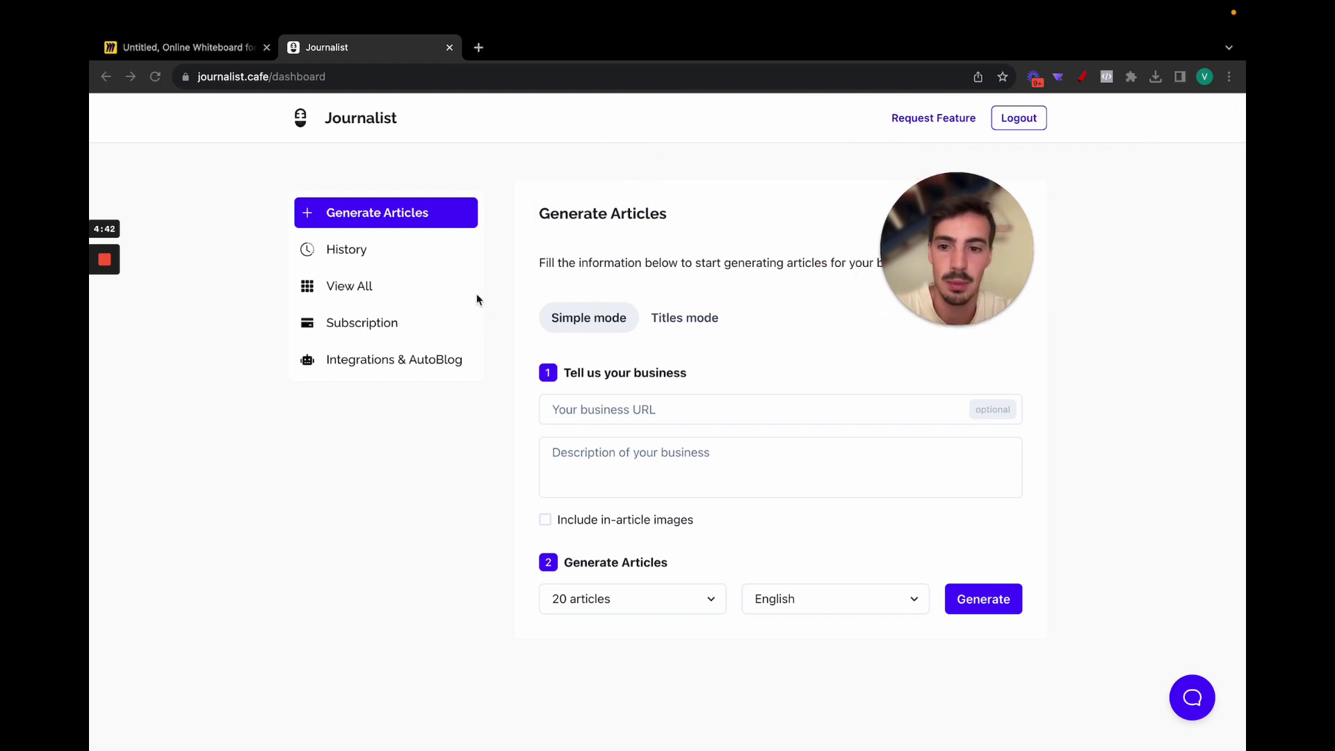
# - Open the backyard pond request's details via View All and History
pyautogui.click(366, 288)
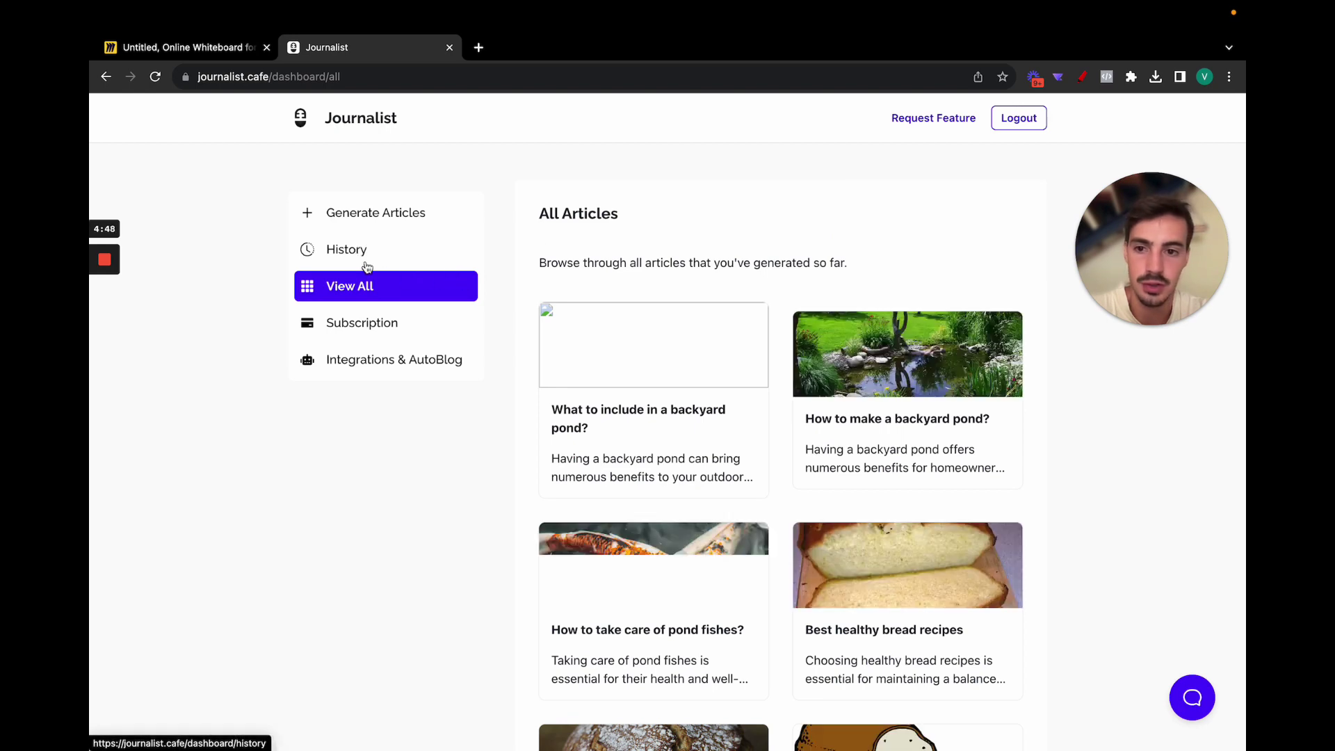
pyautogui.click(347, 256)
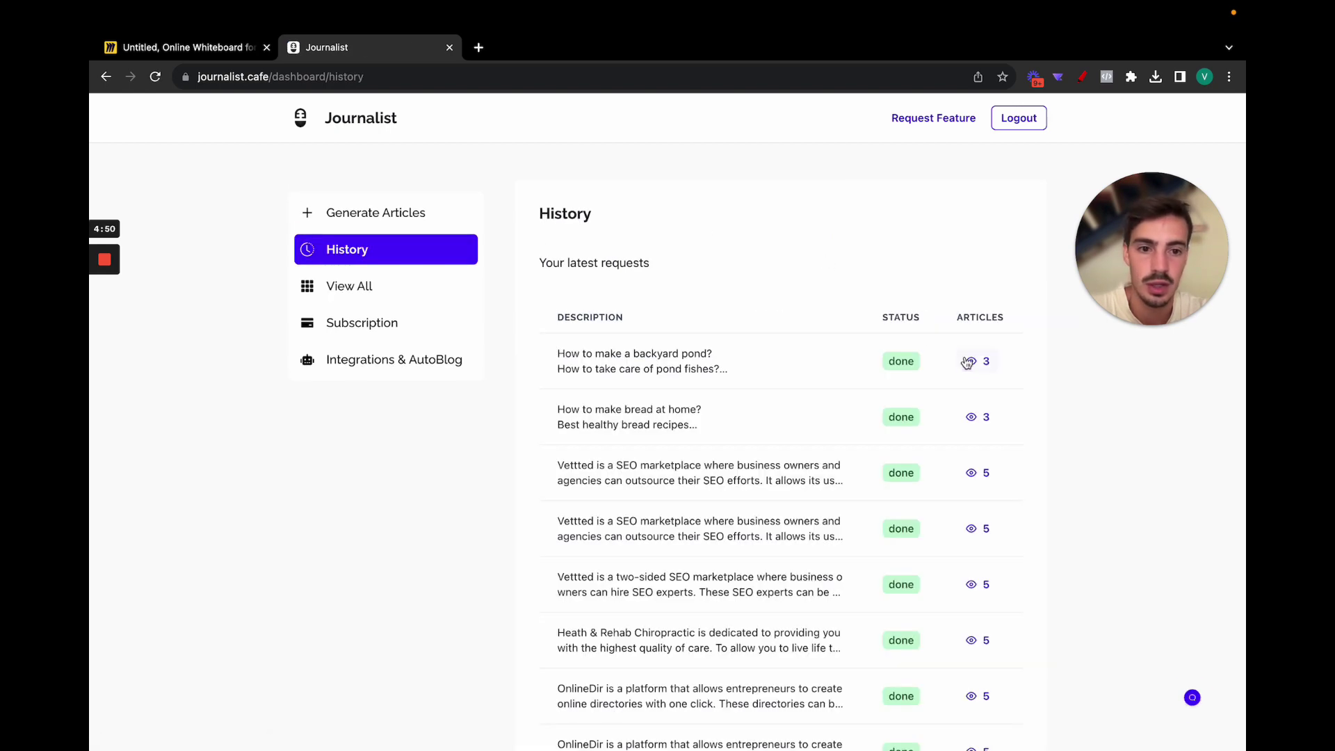
pyautogui.click(973, 362)
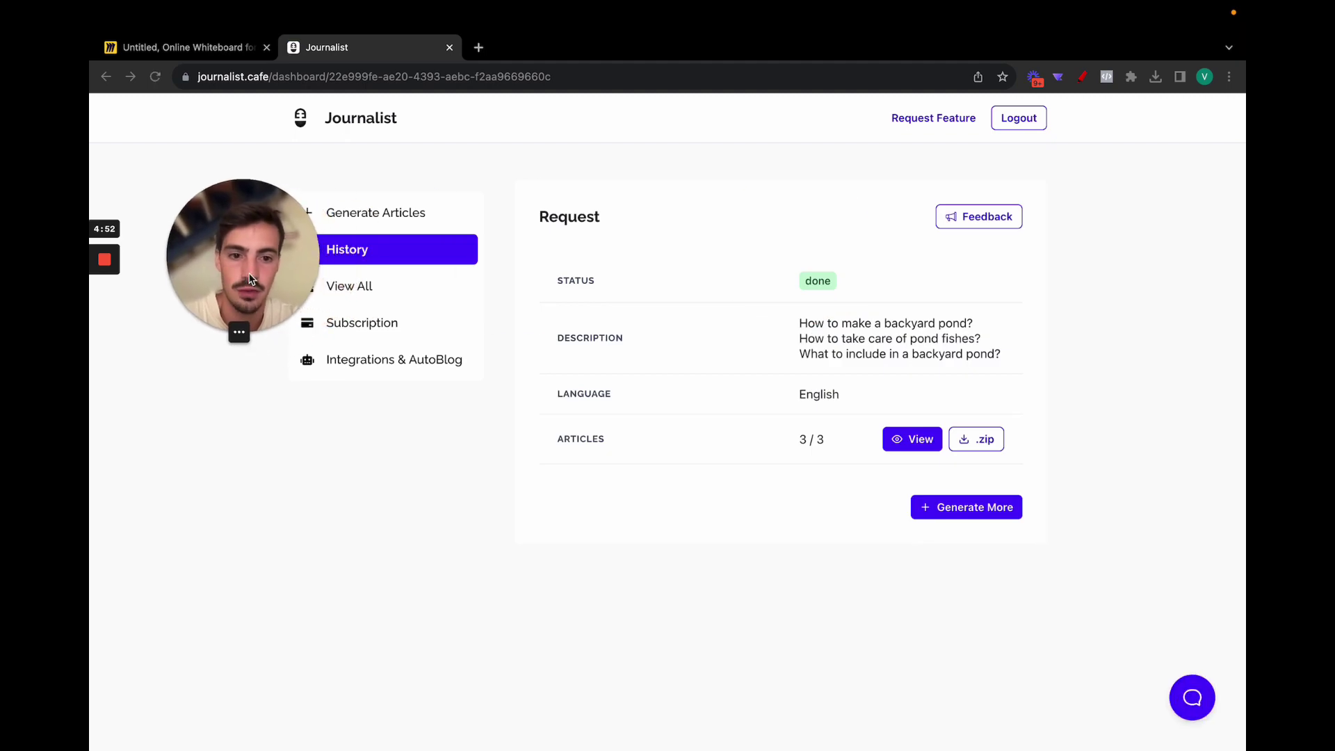
# - Open the 'How to take care of pond fishes?' article and expand then collapse its contents
pyautogui.click(916, 439)
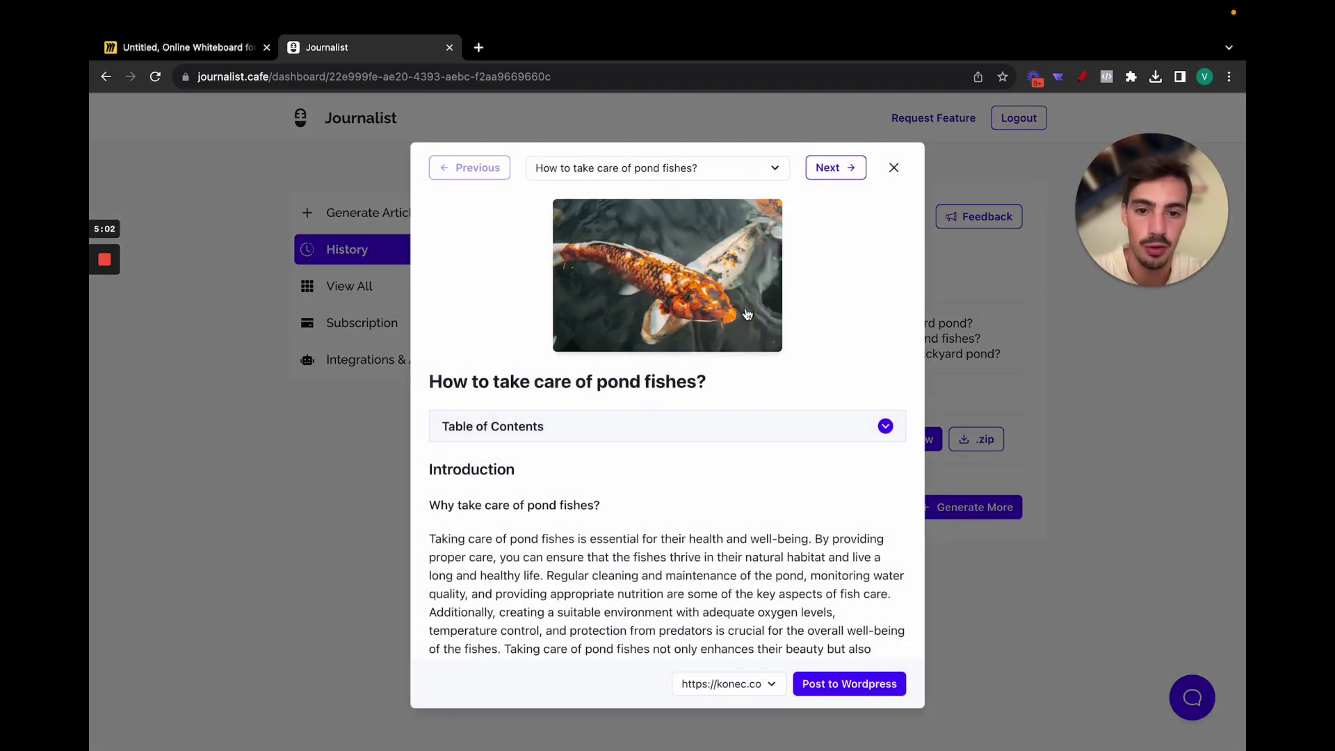
pyautogui.click(699, 300)
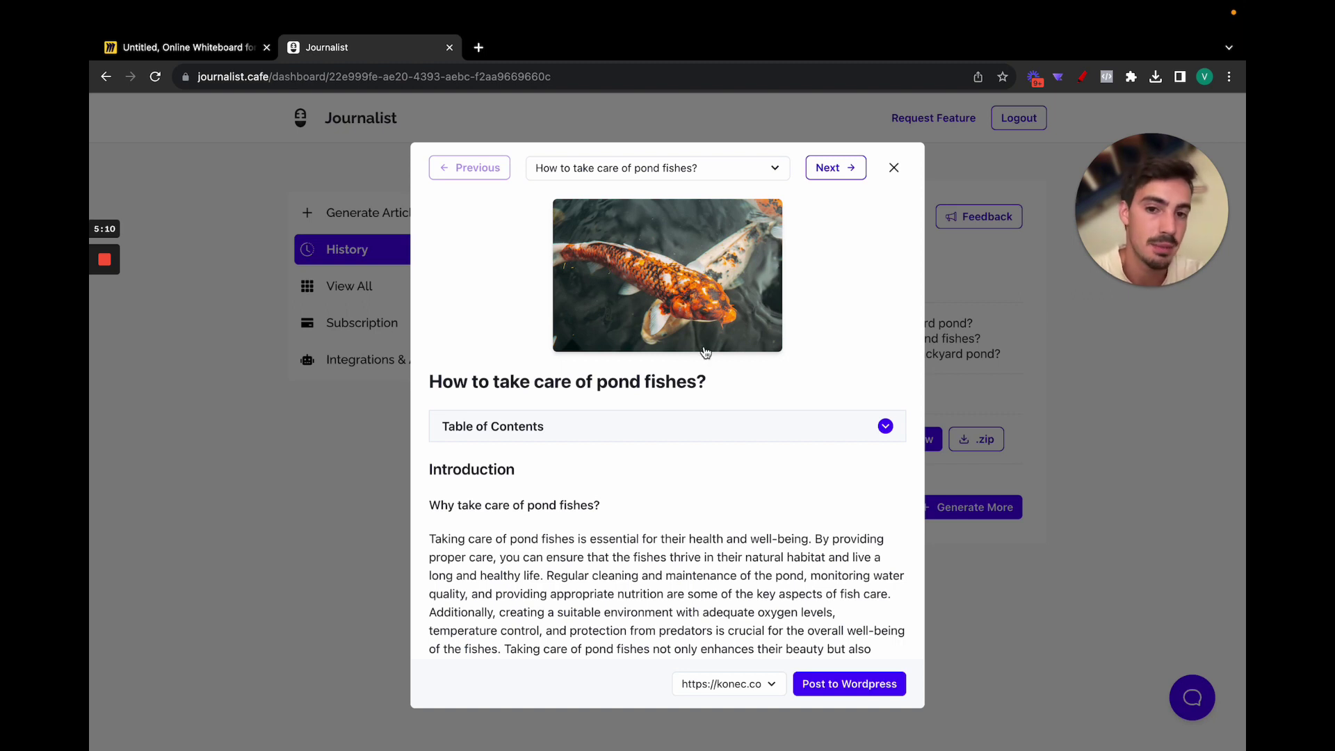
pyautogui.scroll(-2, 704, 352)
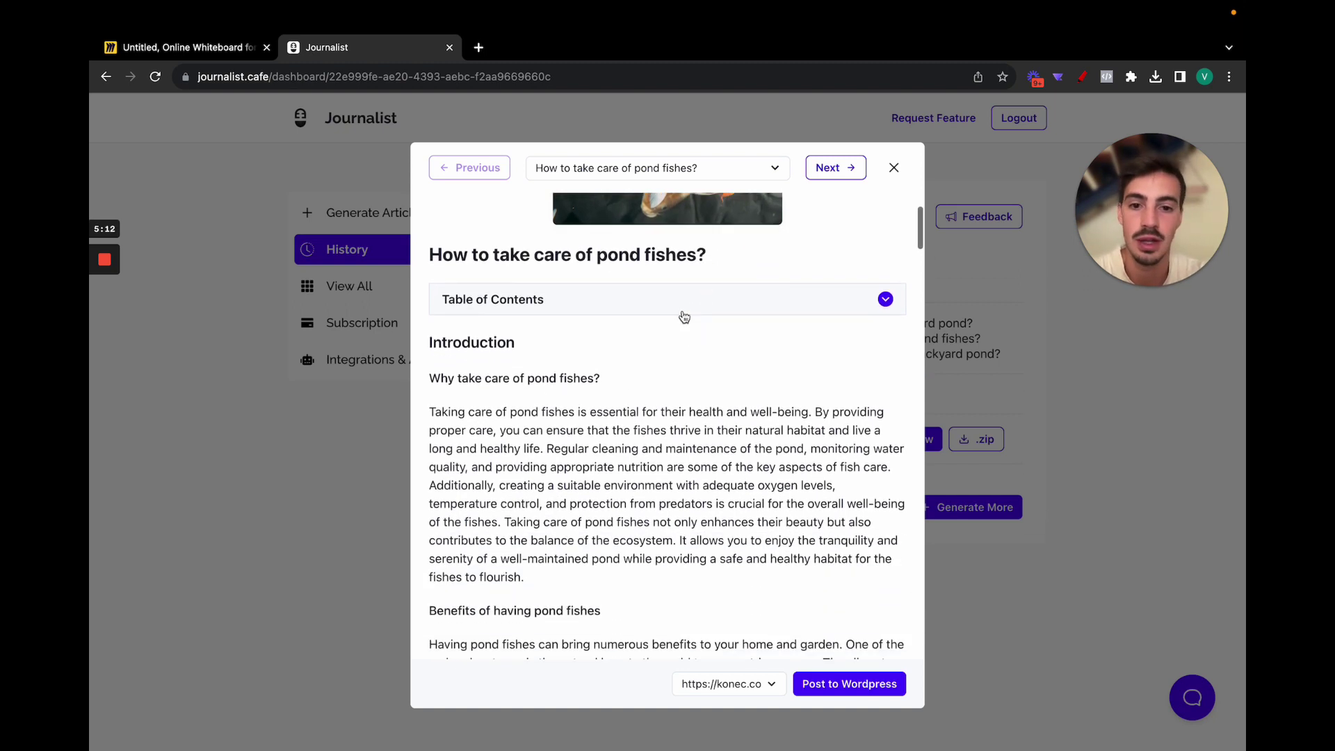
pyautogui.click(682, 306)
pyautogui.scroll(-1, 667, 361)
pyautogui.scroll(-5, 664, 381)
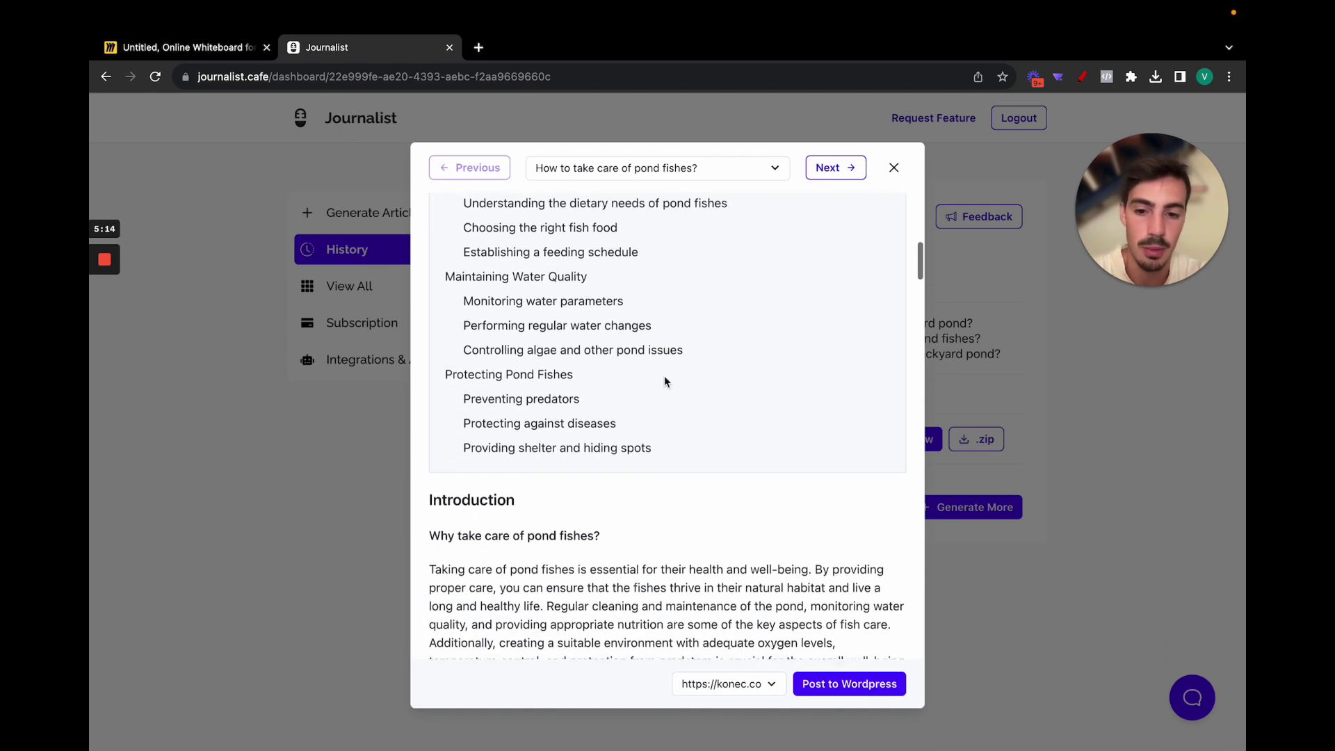
pyautogui.scroll(7, 665, 377)
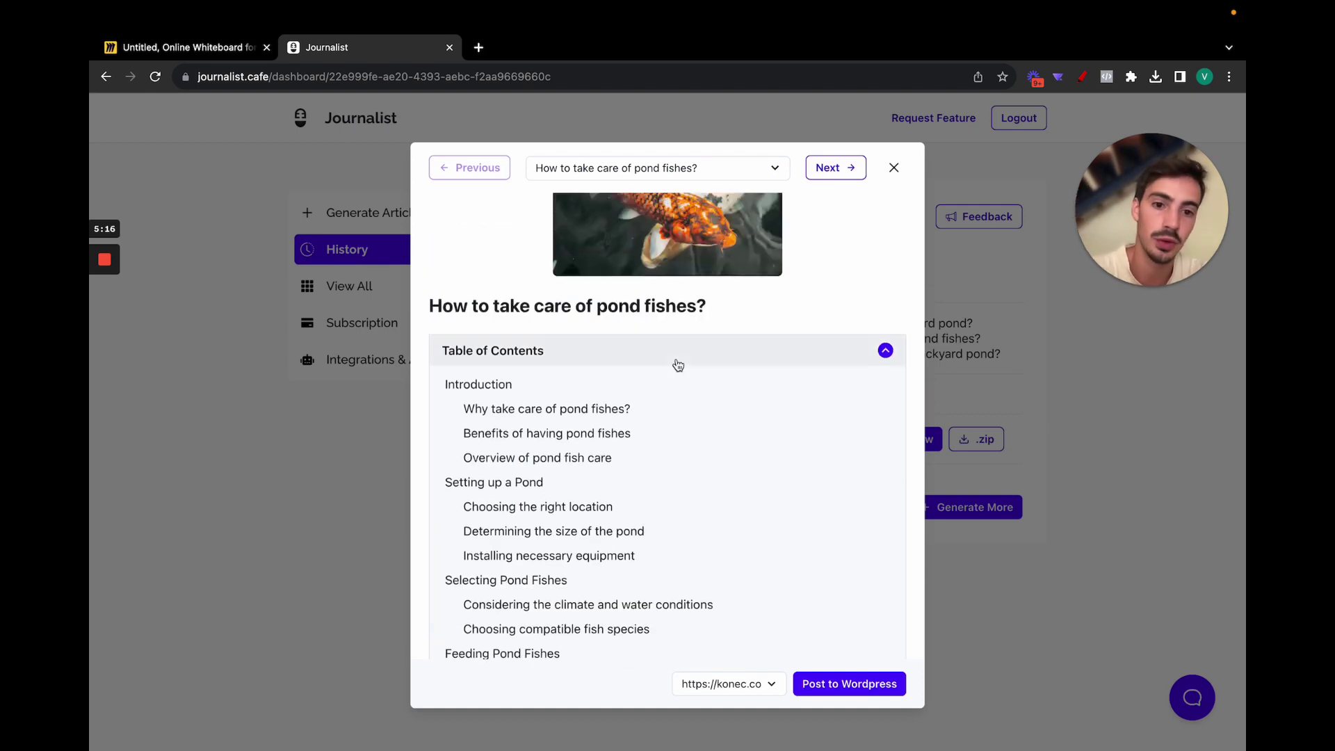
pyautogui.click(678, 364)
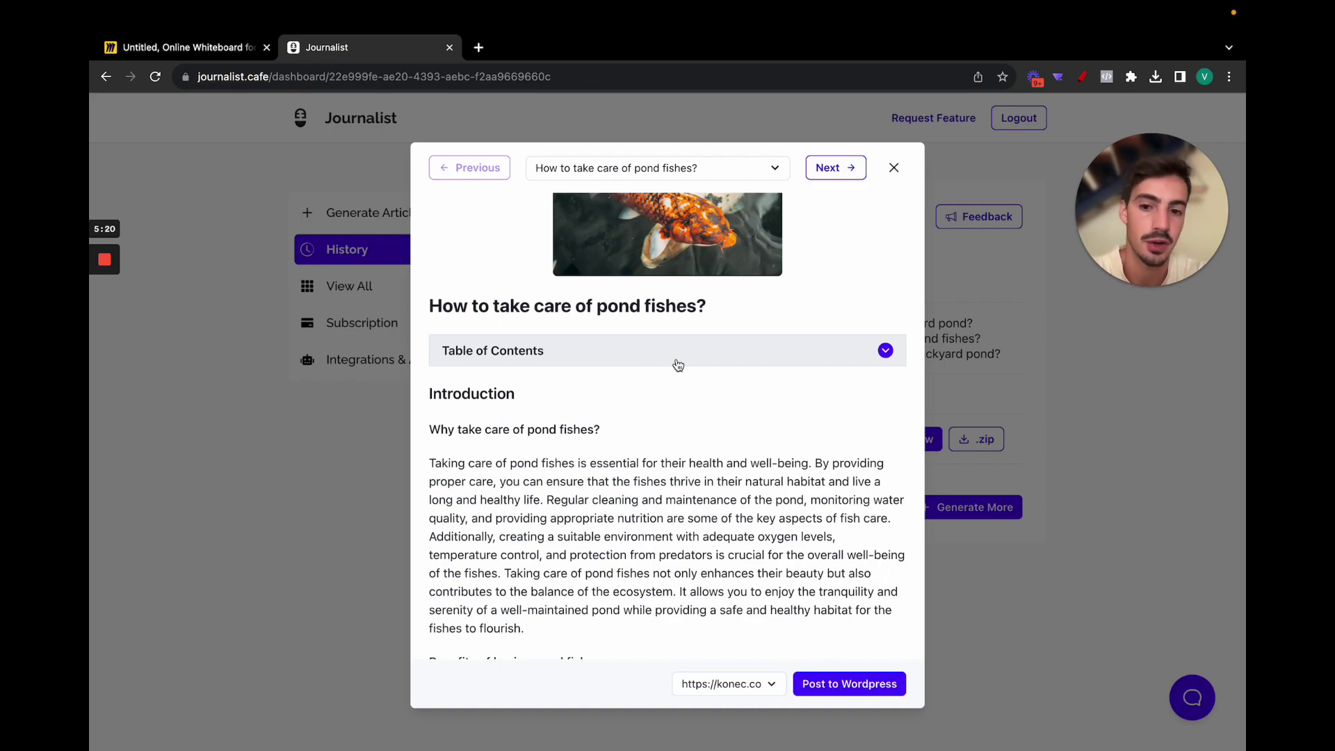
# - Scroll through the pond fishes article and return to the top
pyautogui.scroll(-15, 678, 365)
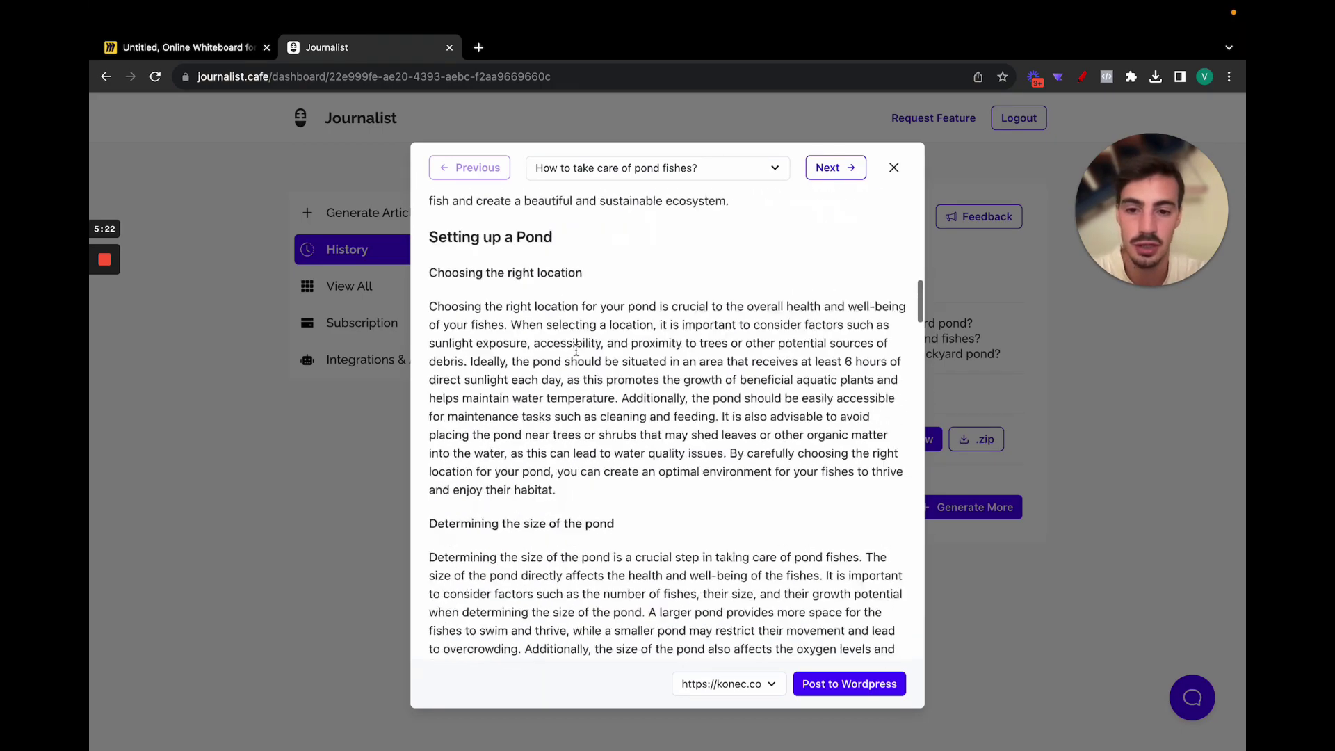
pyautogui.scroll(-9, 575, 350)
pyautogui.scroll(2, 575, 351)
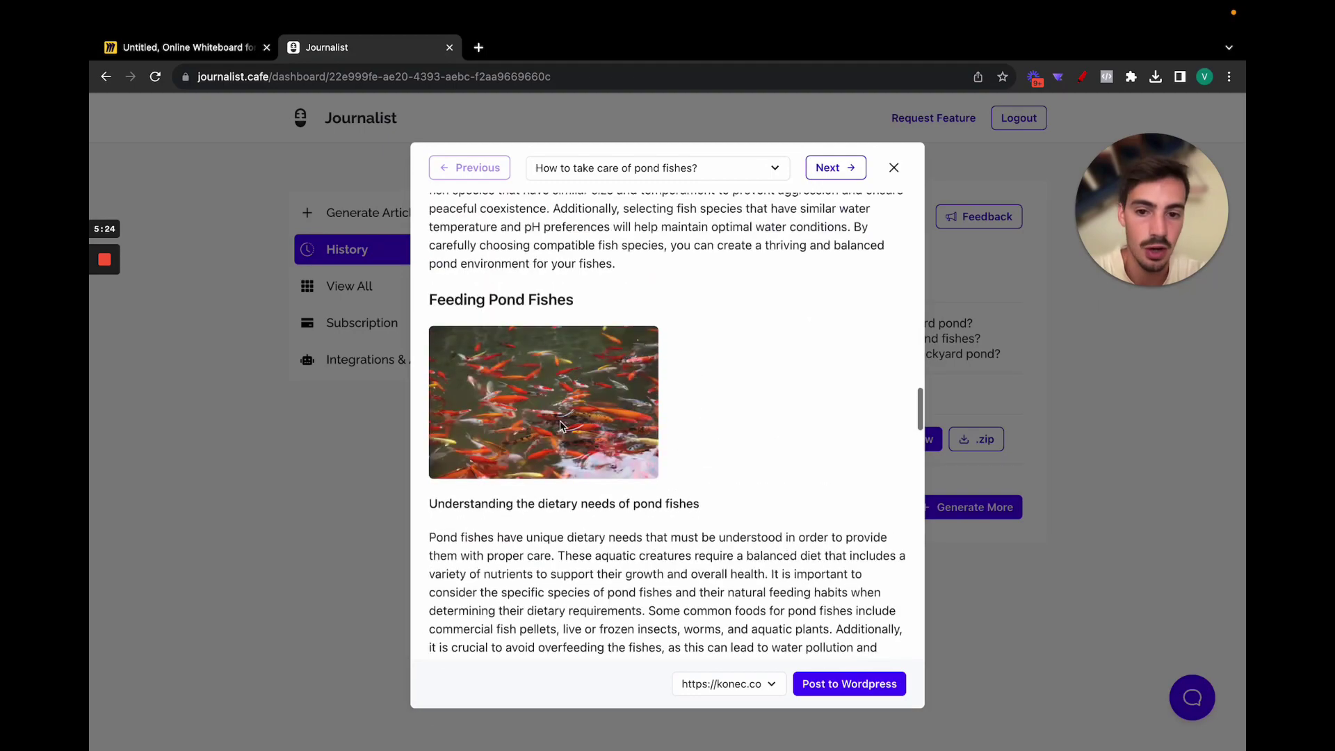
pyautogui.scroll(-12, 665, 397)
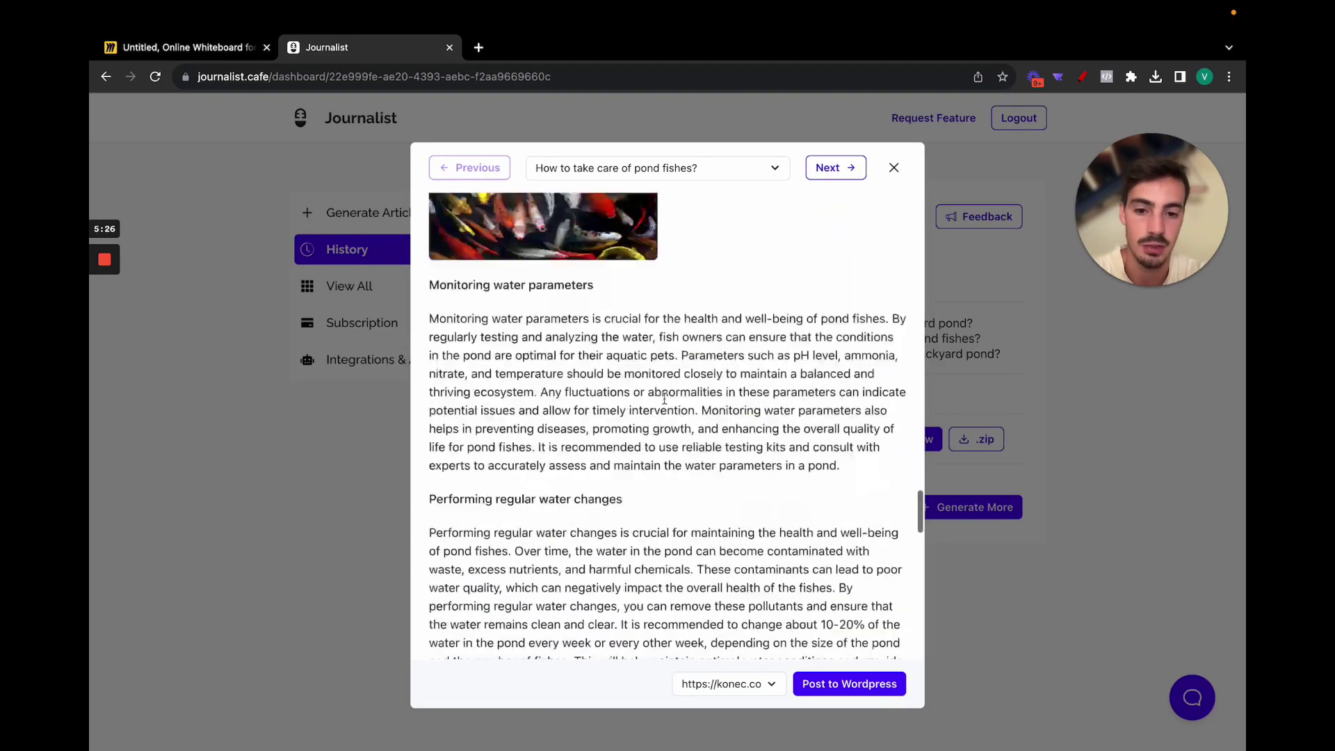
pyautogui.scroll(-12, 626, 379)
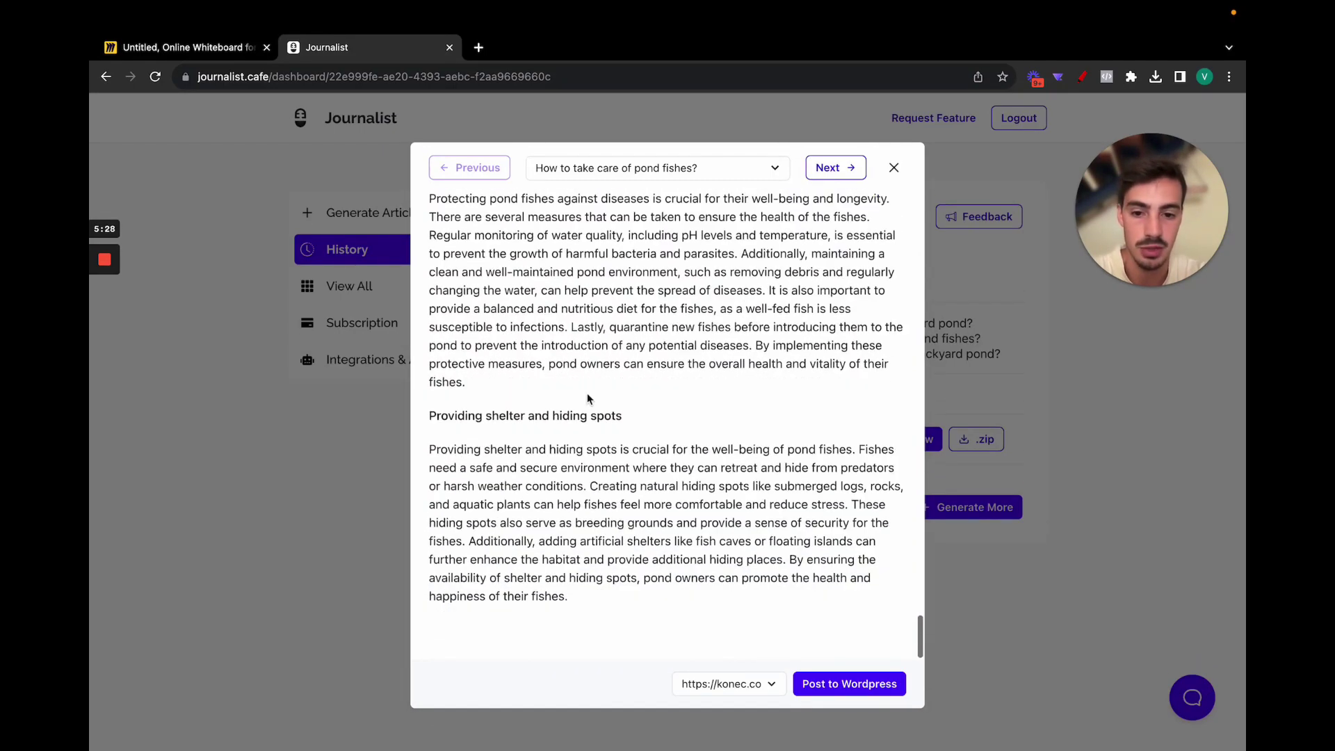
pyautogui.scroll(5, 588, 398)
pyautogui.scroll(15, 587, 398)
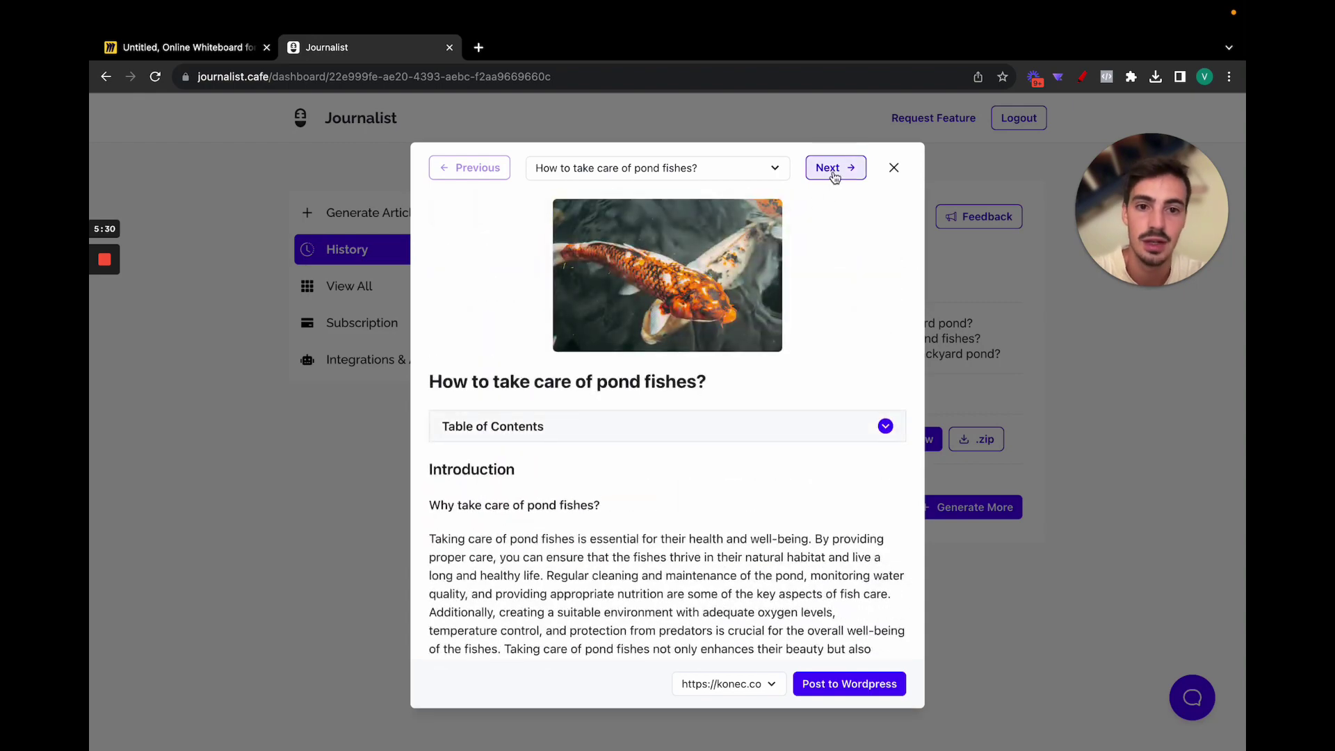
# - Move to the 'What to include in a backyard pond?' article, select its title, expand contents
pyautogui.click(834, 173)
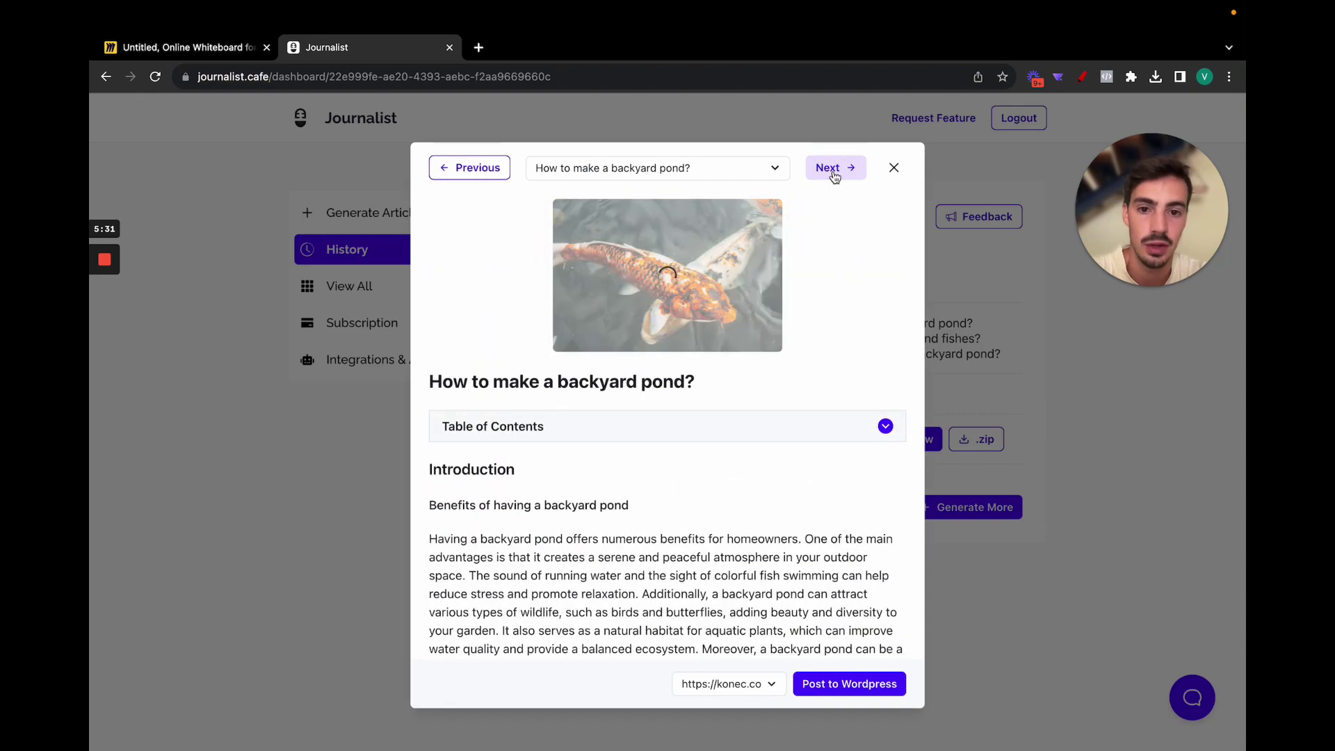
pyautogui.tripleClick(516, 384)
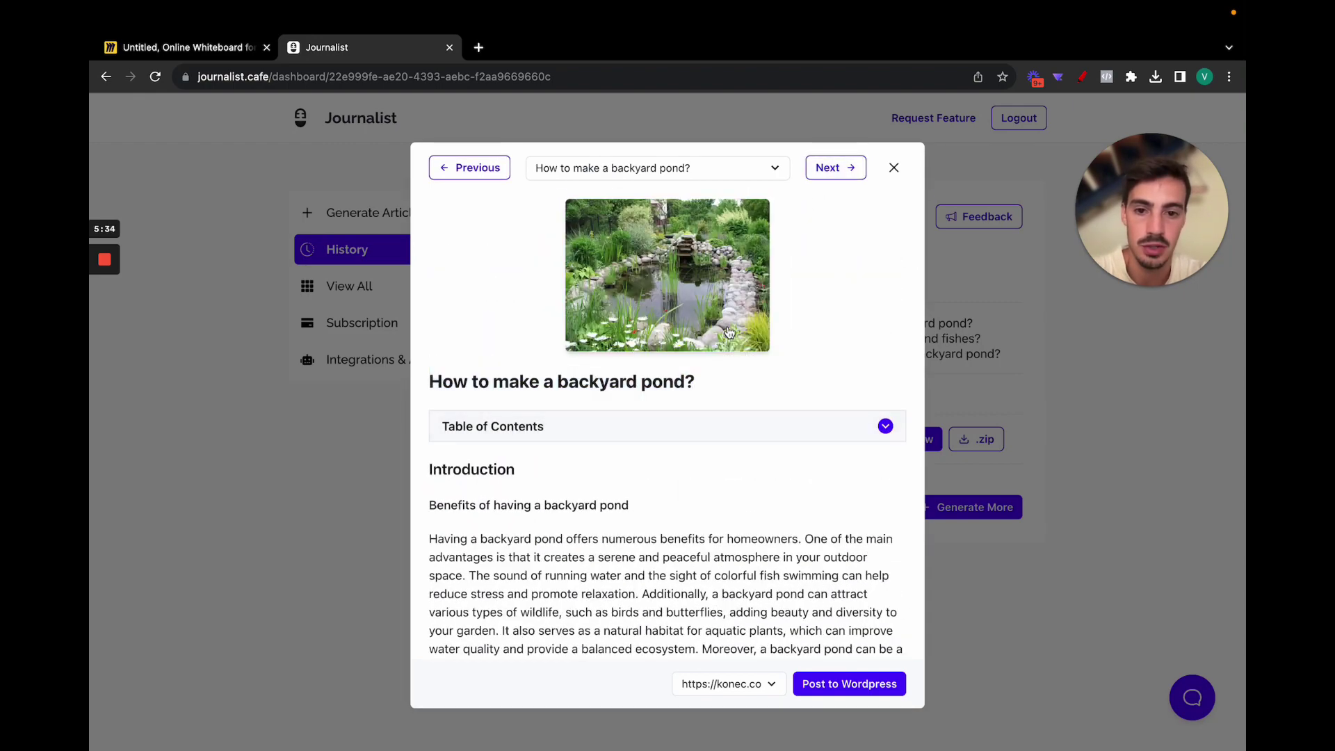
pyautogui.click(673, 426)
pyautogui.scroll(-10, 674, 420)
pyautogui.scroll(-10, 674, 420)
pyautogui.scroll(10, 570, 501)
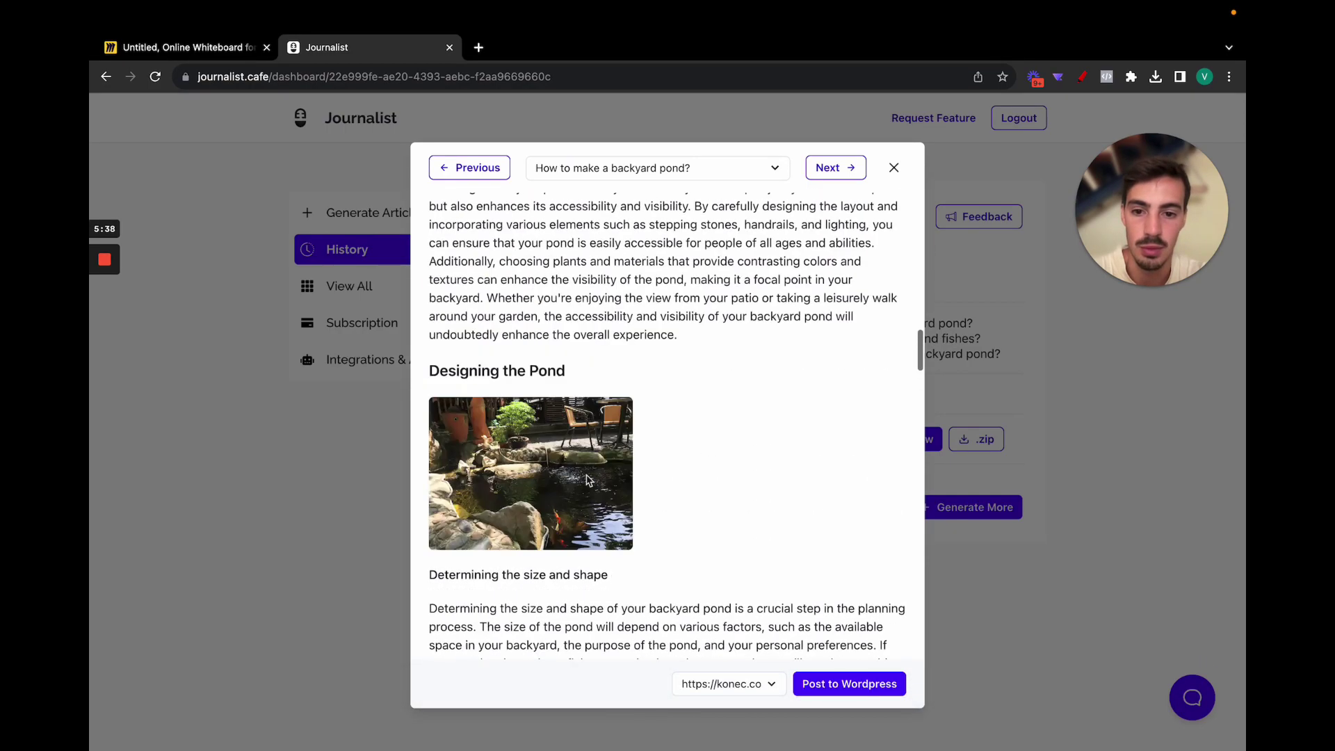
pyautogui.scroll(-15, 586, 479)
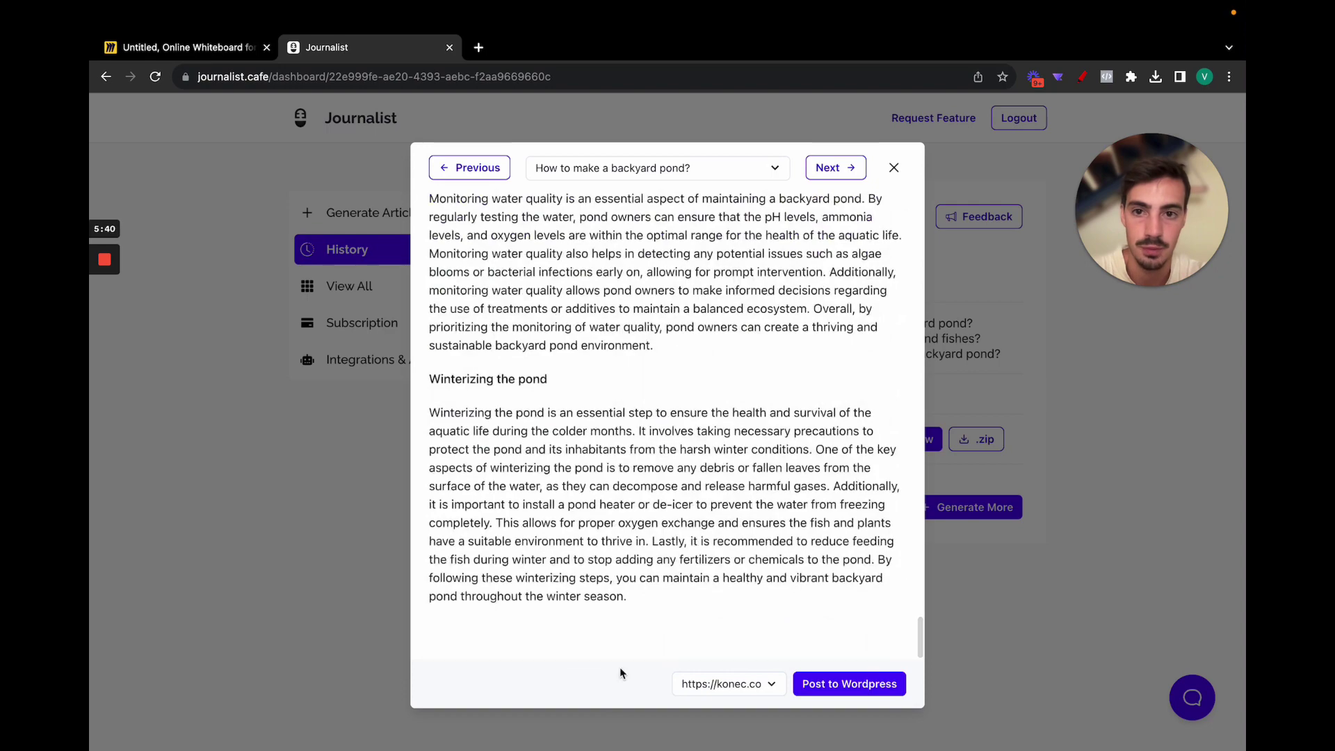
# - Advance to the next pond article and select then clear part of its text
pyautogui.click(812, 175)
pyautogui.scroll(20, 718, 232)
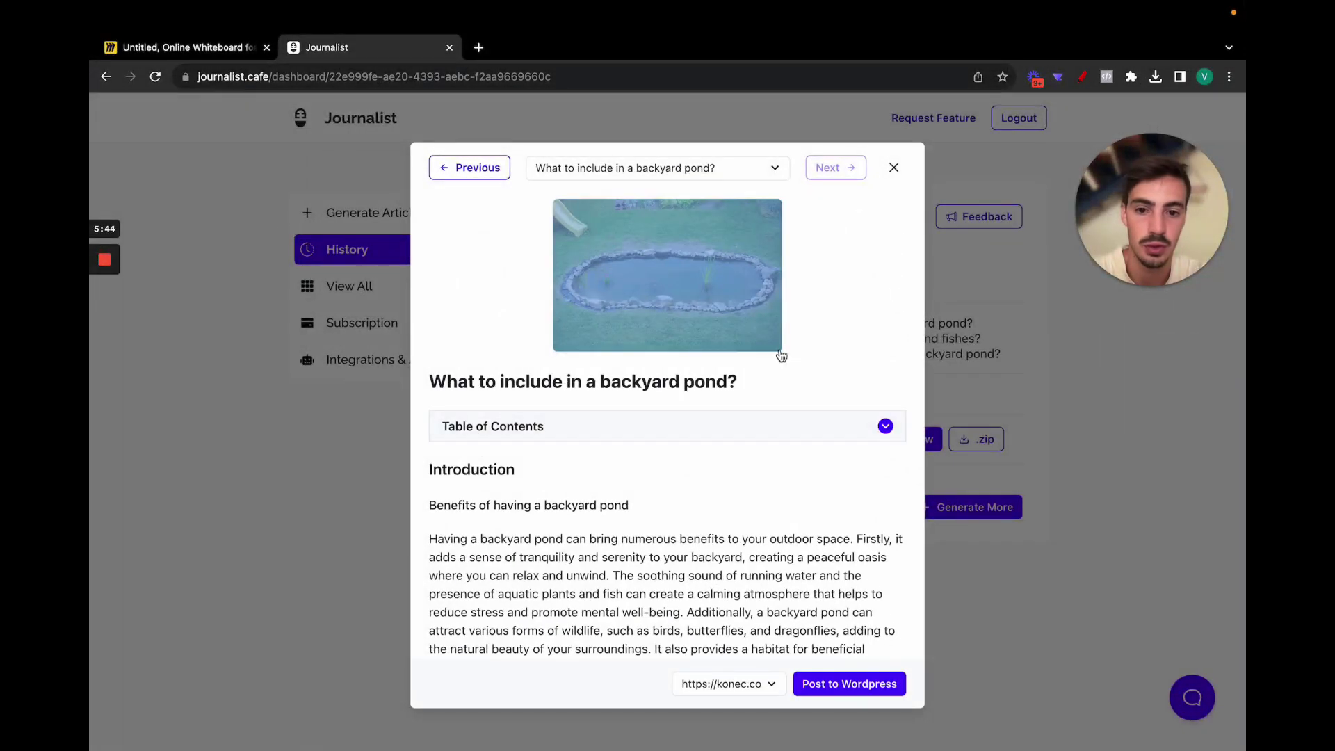
pyautogui.scroll(-3, 694, 453)
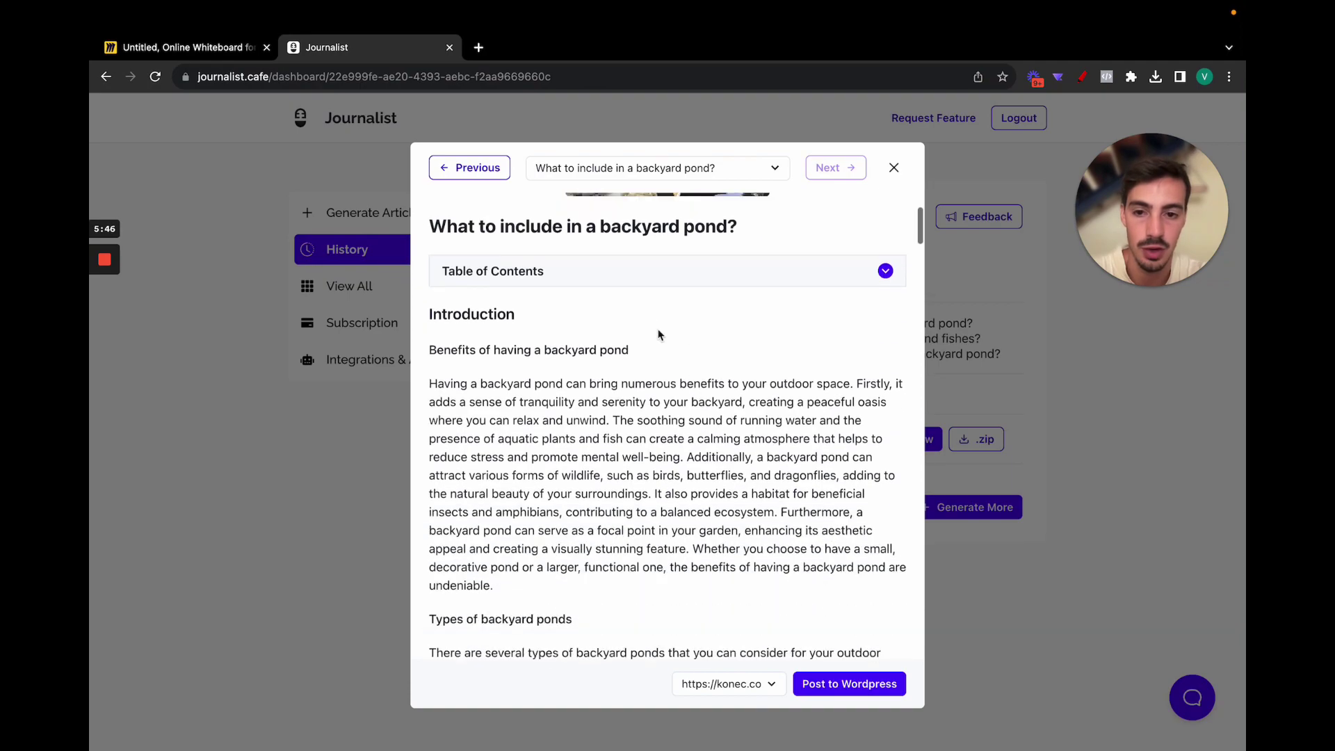
pyautogui.scroll(-20, 639, 291)
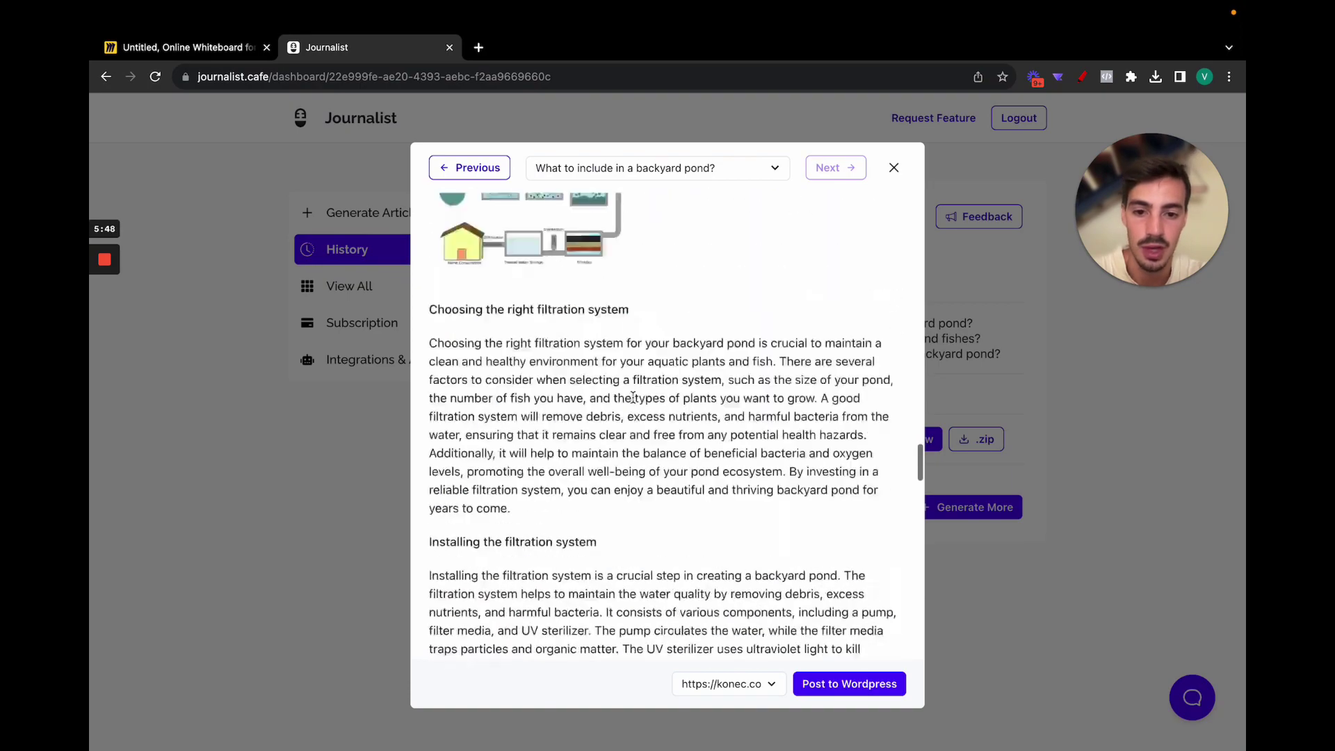
pyautogui.moveTo(634, 423); pyautogui.dragTo(483, 217)
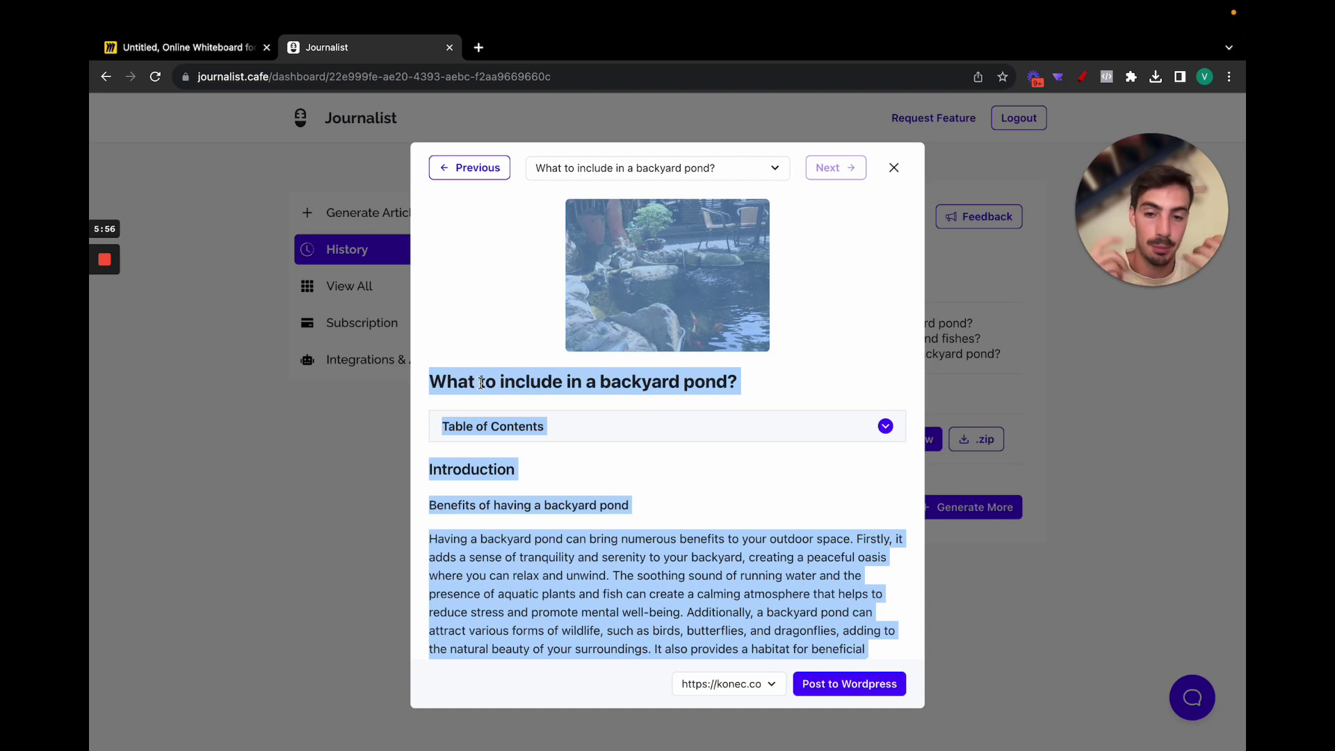
pyautogui.click(613, 491)
pyautogui.scroll(-1, 613, 491)
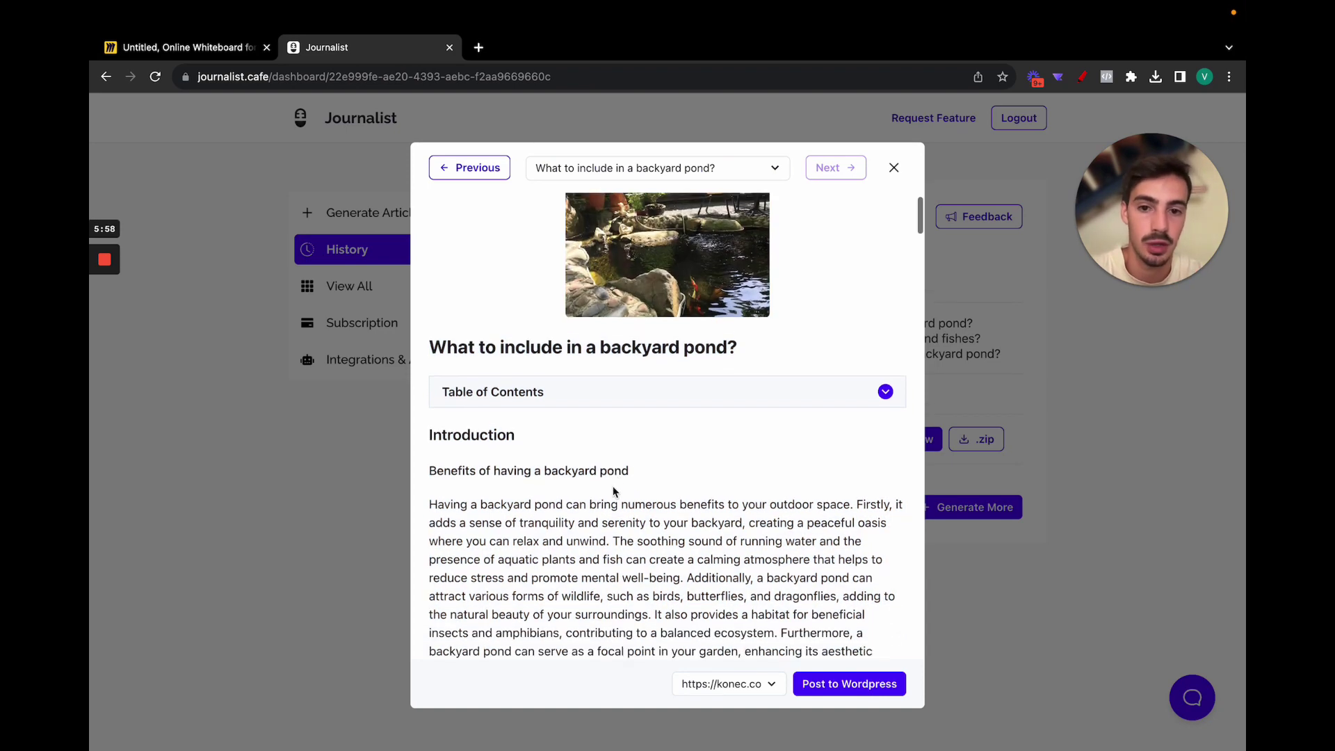
pyautogui.scroll(-3, 613, 491)
# - Toggle that article's table of contents and scroll through it, clearing the text selection
pyautogui.click(479, 303)
pyautogui.click(480, 302)
pyautogui.moveTo(429, 343); pyautogui.dragTo(757, 527)
pyautogui.scroll(-5, 598, 421)
pyautogui.scroll(-20, 598, 421)
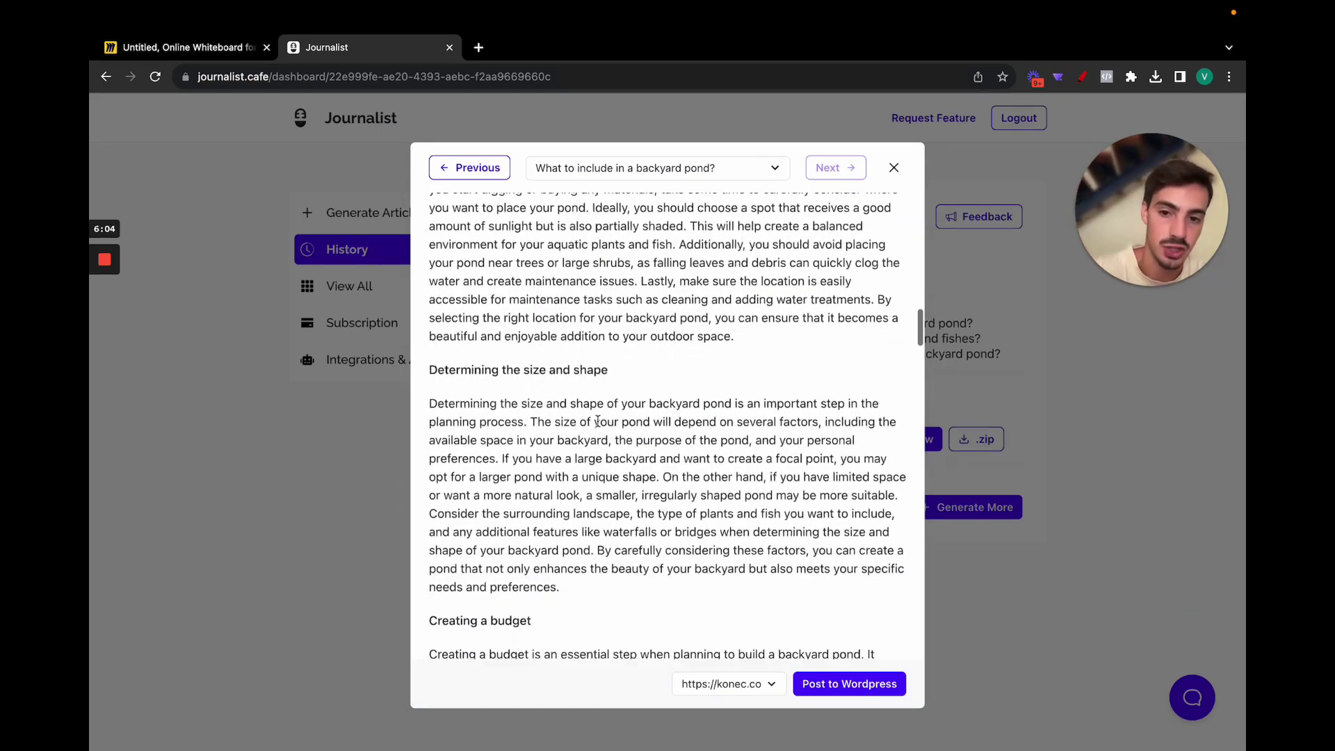
pyautogui.scroll(12, 602, 405)
pyautogui.scroll(-5, 603, 405)
pyautogui.scroll(15, 603, 405)
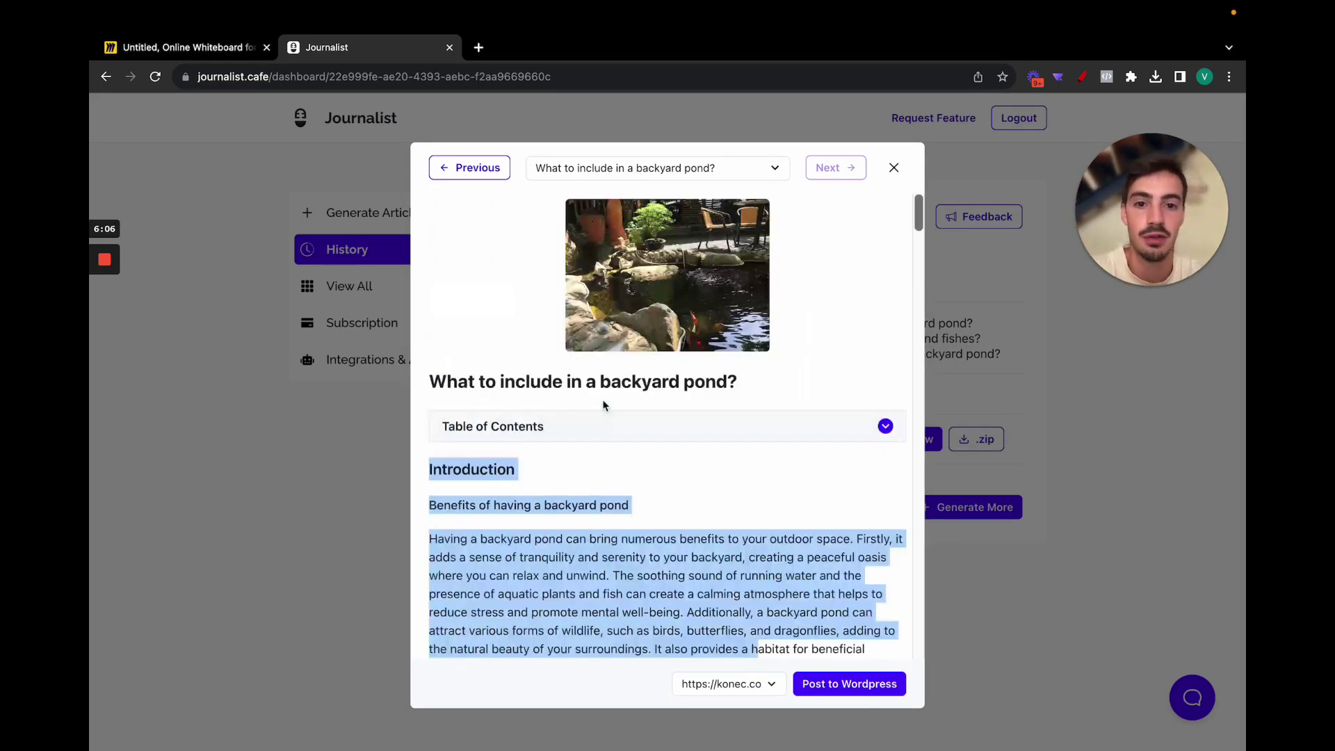
pyautogui.click(685, 571)
# - Close the pond article and start a new generation request for 20 articles
pyautogui.press('Escape')
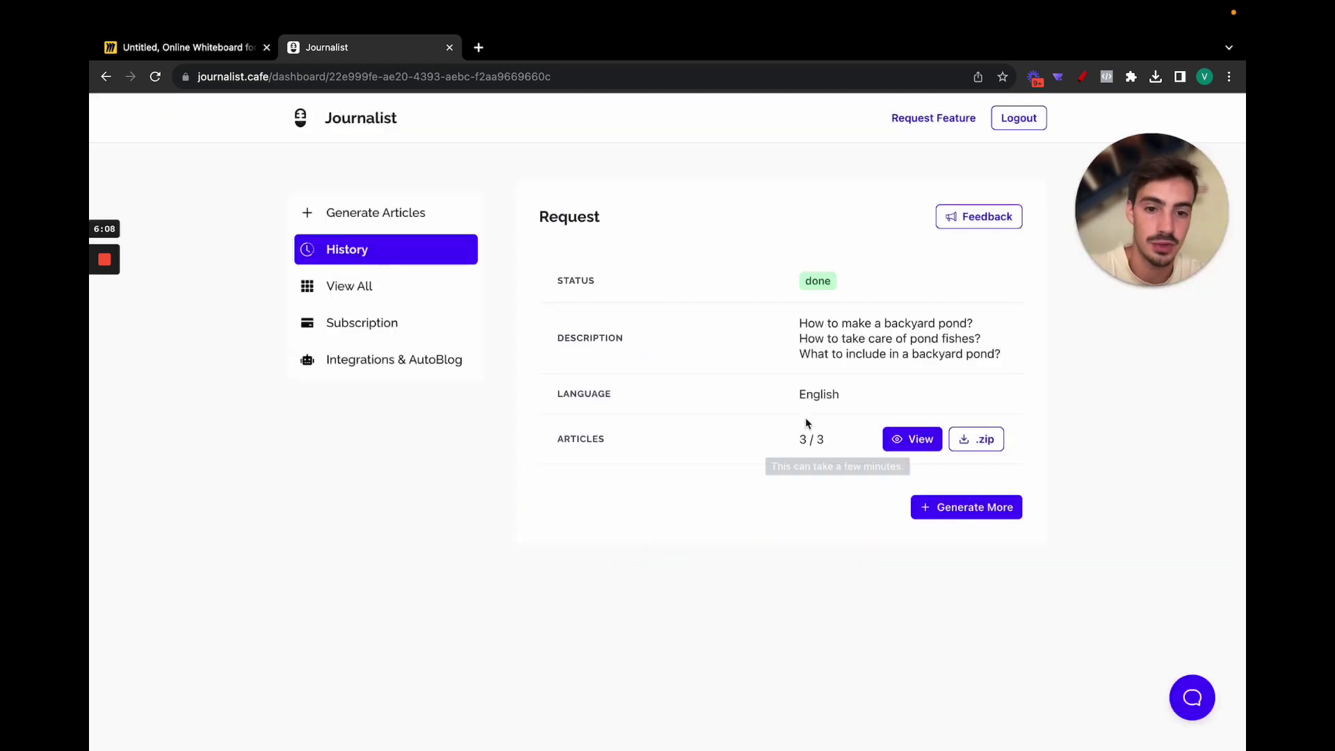
pyautogui.click(985, 521)
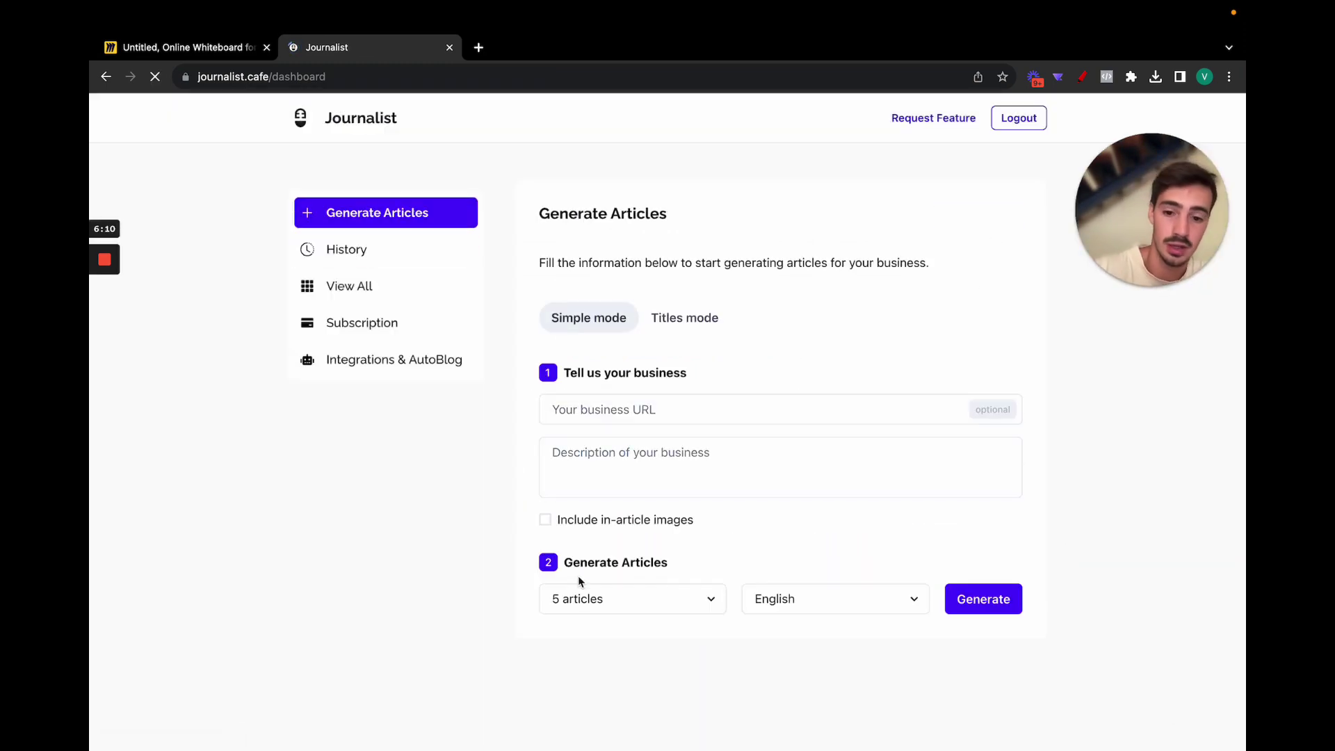
pyautogui.click(580, 596)
pyautogui.click(581, 639)
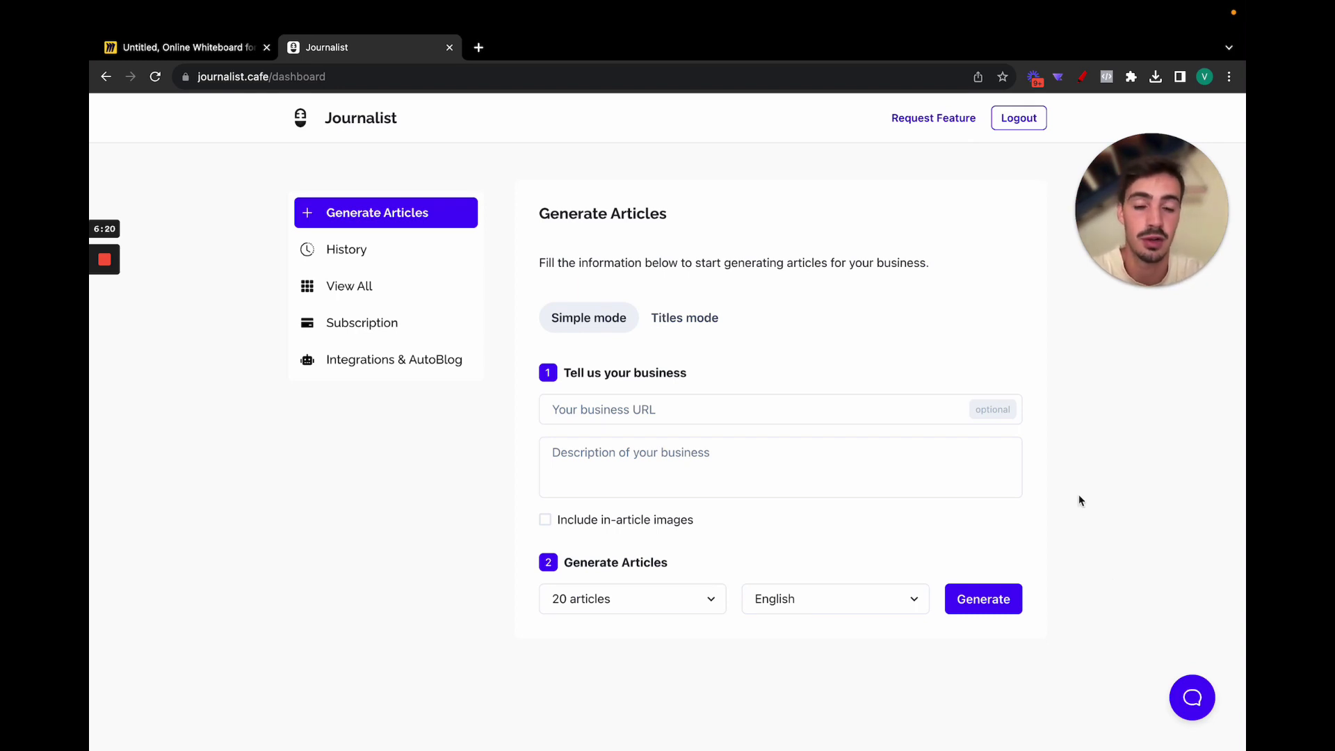
# - Reread 'How to take care of pond fishes?', close it, and go to Integrations & AutoBlog
pyautogui.hscroll(-5, 418, 286)
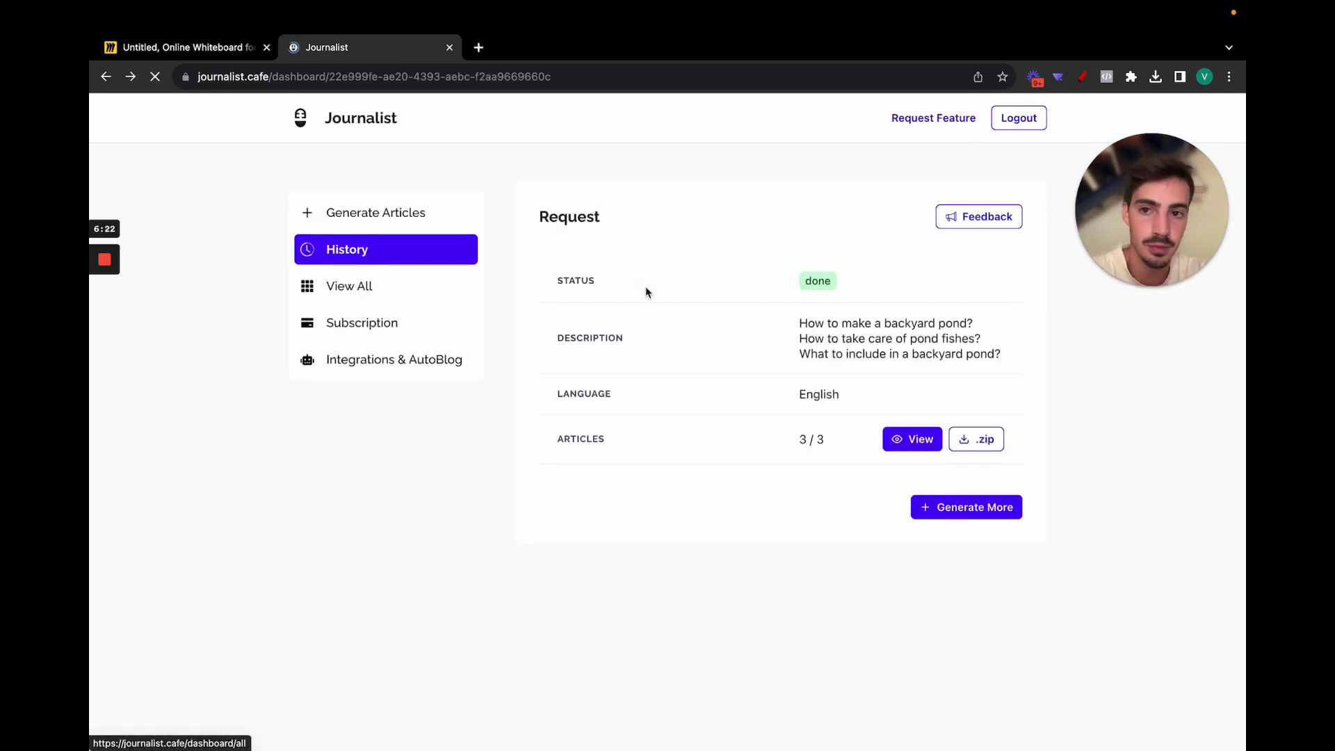
pyautogui.click(921, 439)
pyautogui.scroll(-5, 890, 570)
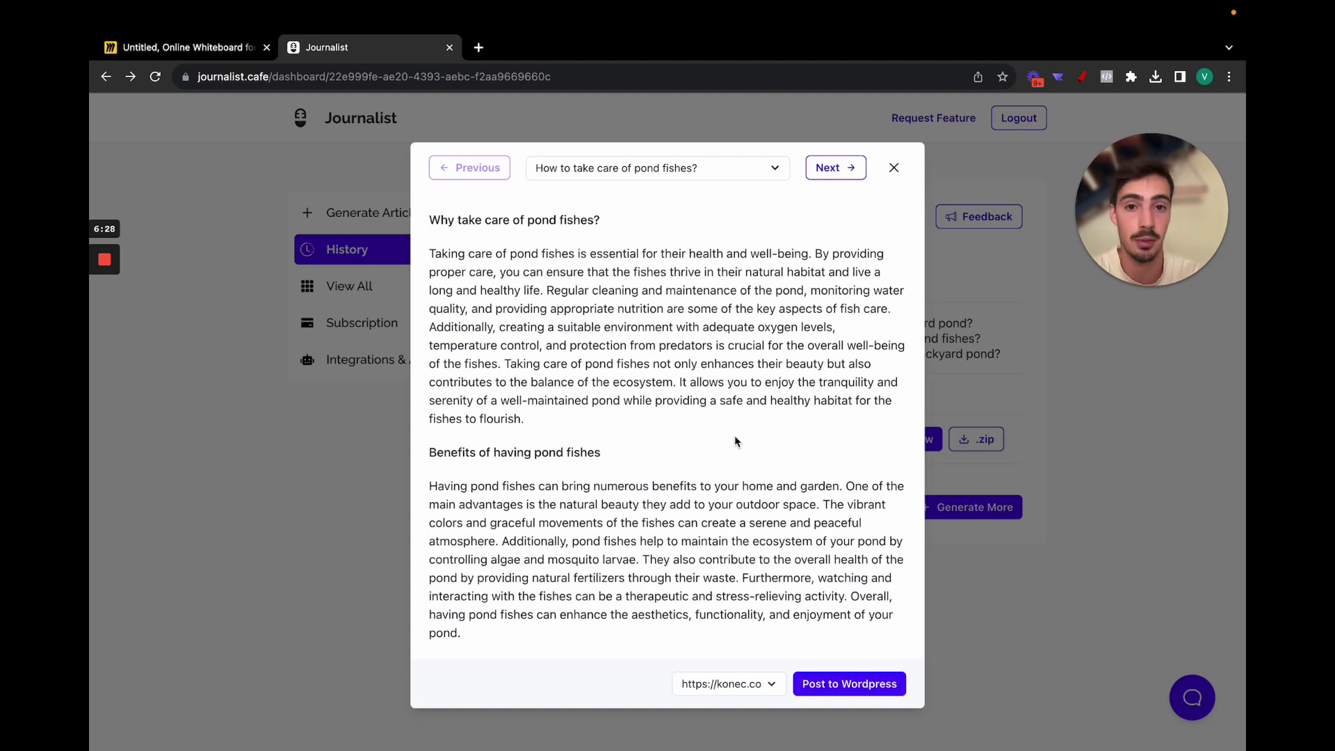
pyautogui.scroll(5, 734, 435)
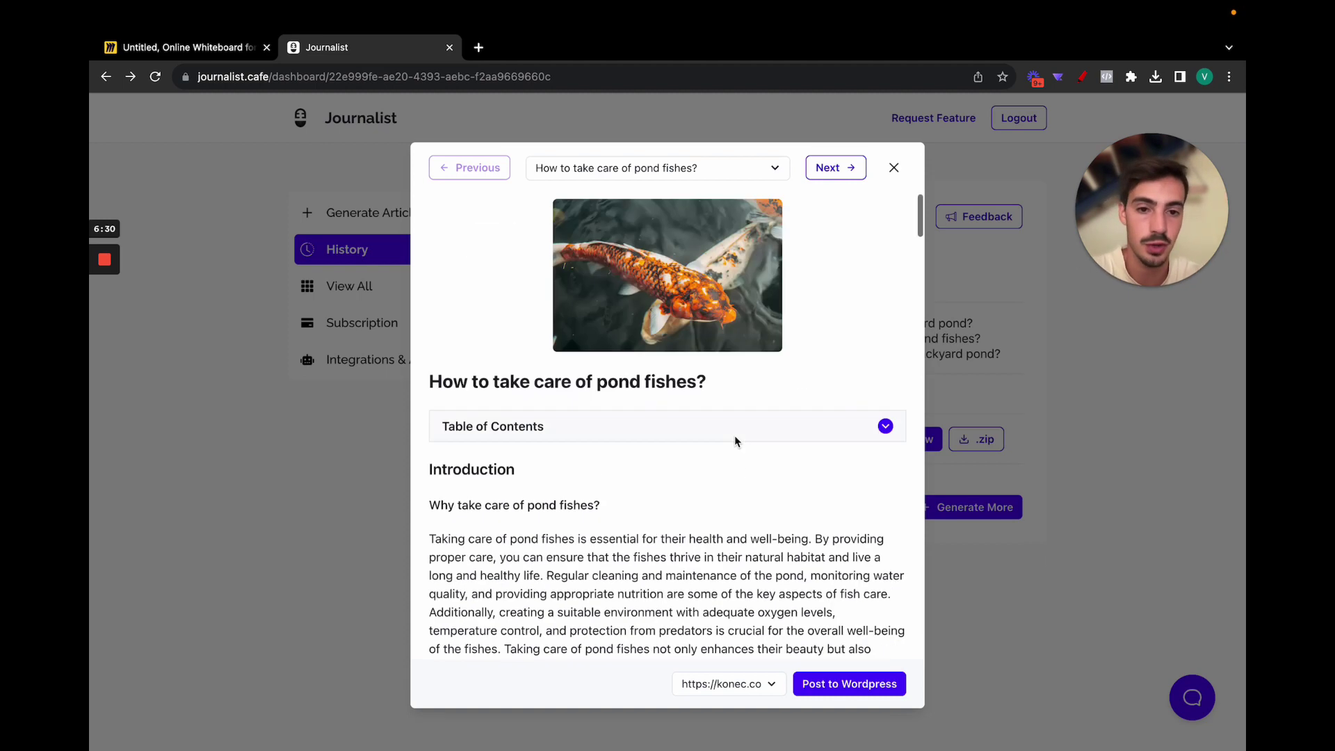
pyautogui.click(894, 168)
pyautogui.click(456, 365)
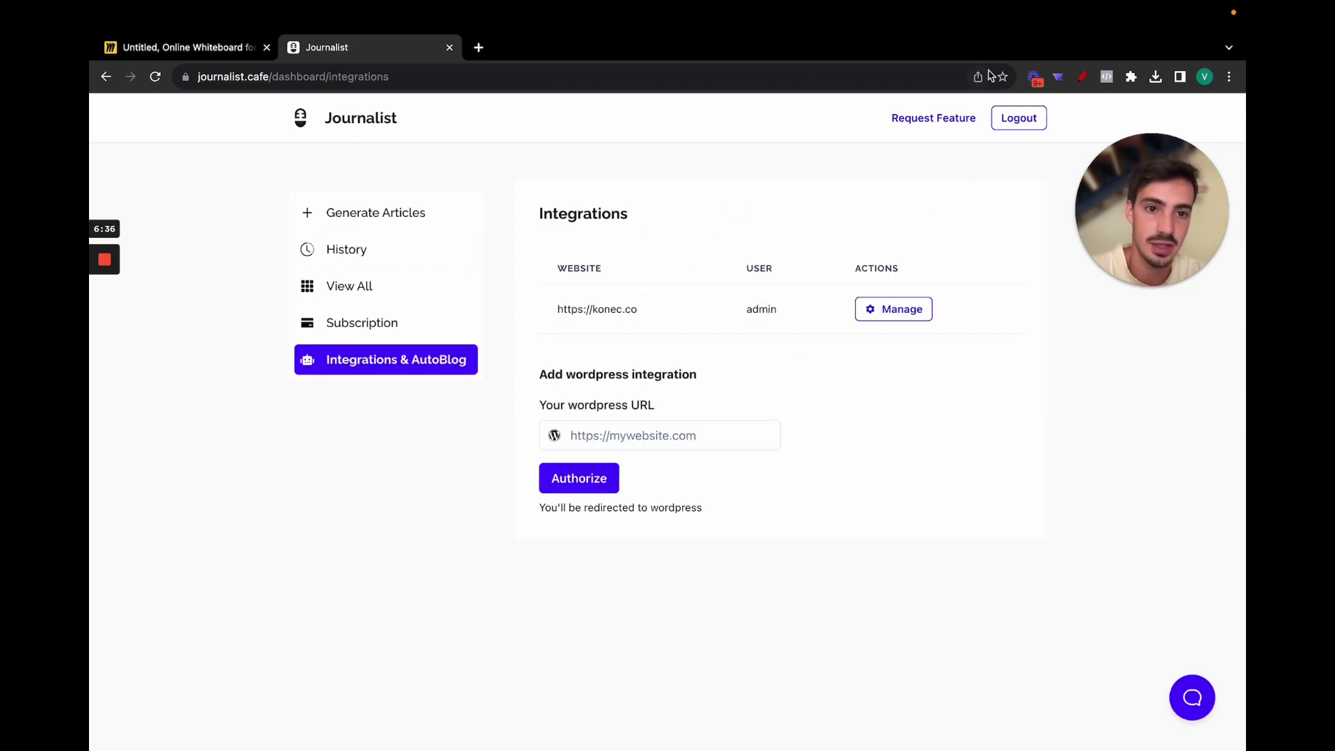
# - Draw red freehand annotations near the website address and the Add WordPress integration form
pyautogui.click(1082, 78)
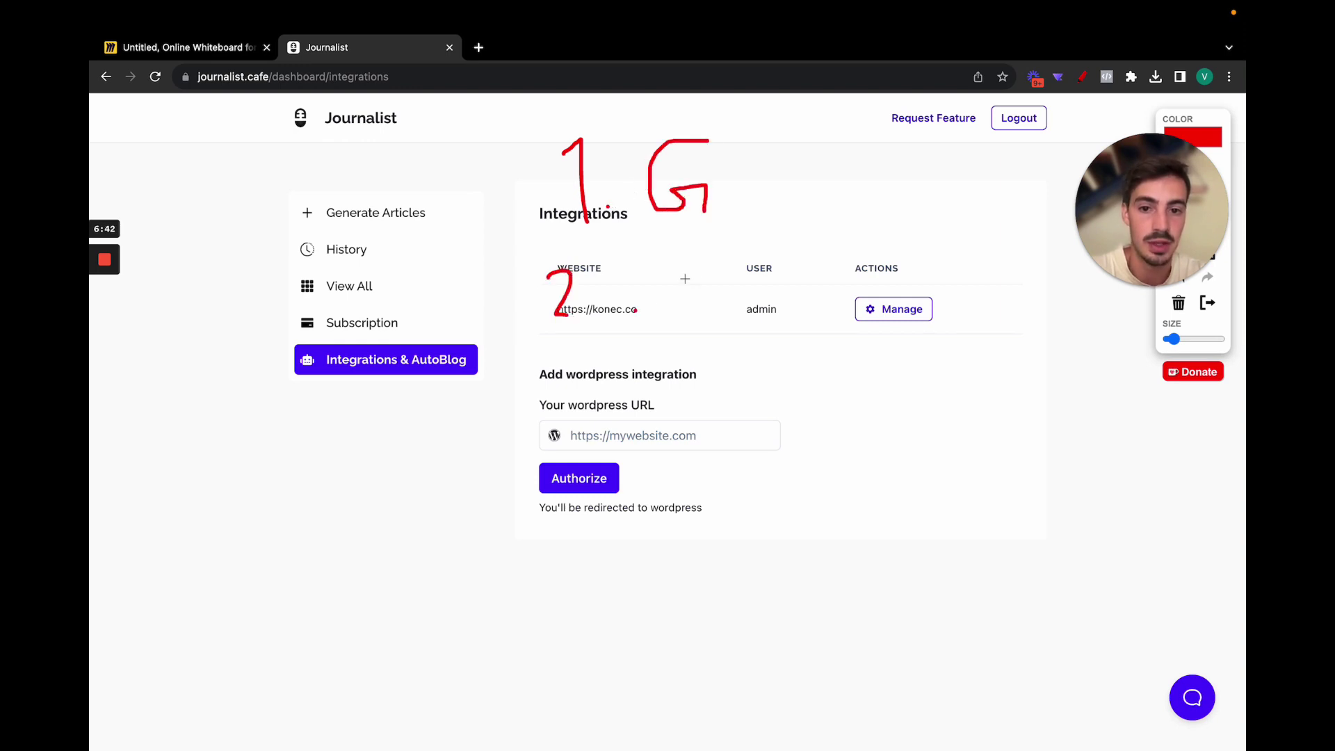
pyautogui.moveTo(698, 264); pyautogui.dragTo(708, 302)
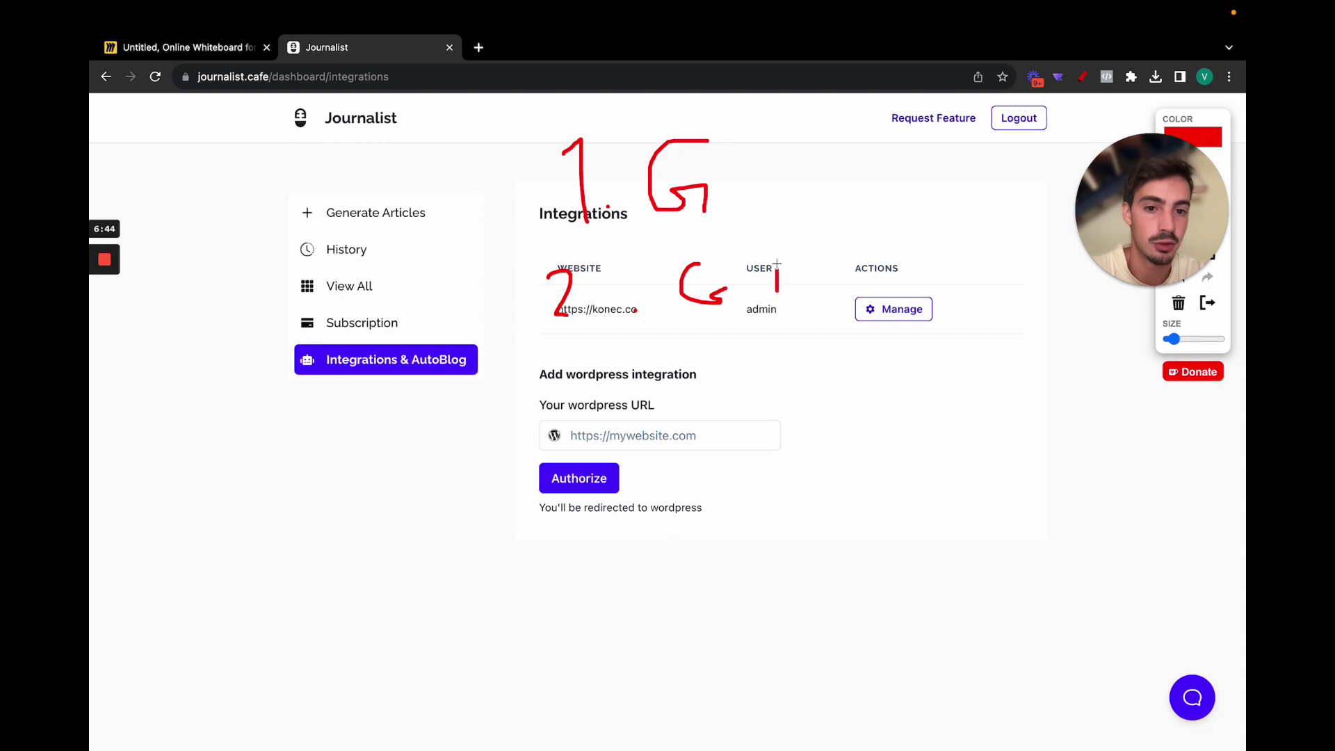
pyautogui.moveTo(776, 248); pyautogui.dragTo(778, 263)
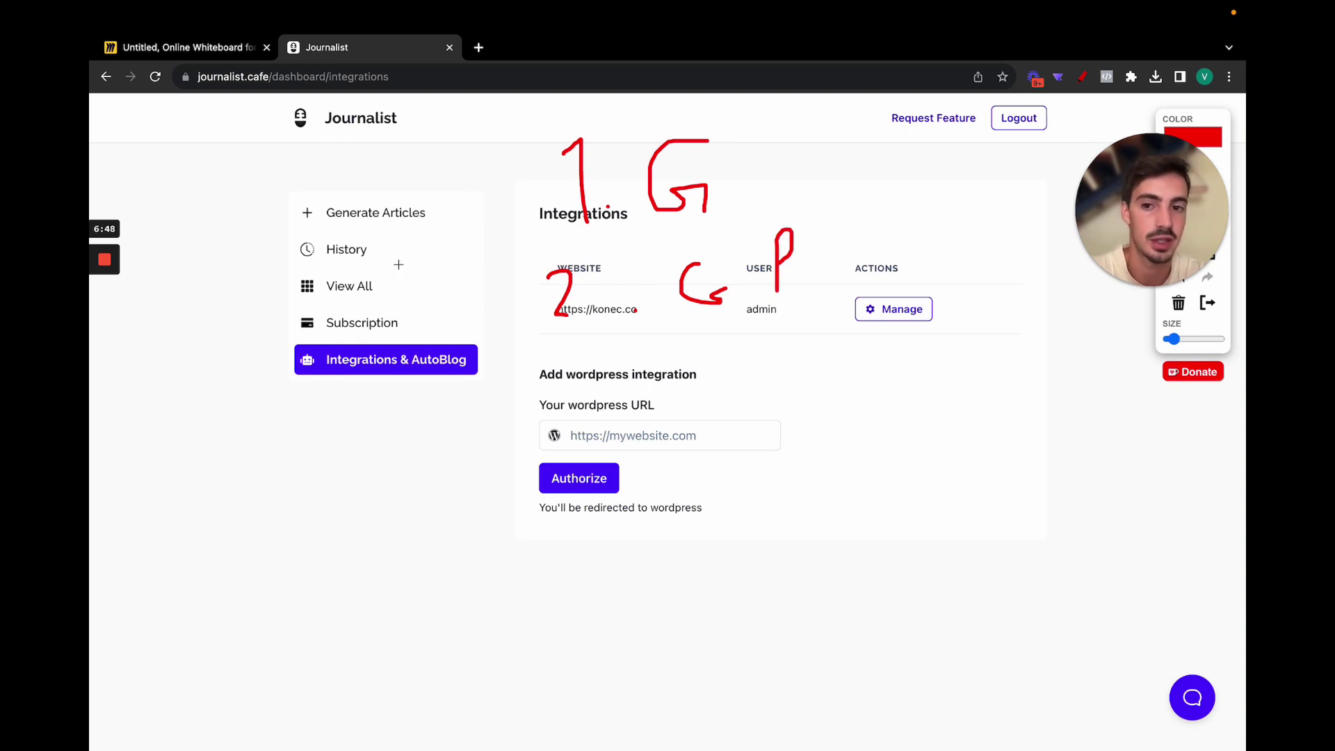
pyautogui.moveTo(568, 367)
pyautogui.mouseDown()
pyautogui.moveTo(591, 381)
pyautogui.moveTo(591, 416)
pyautogui.mouseUp()
pyautogui.click(637, 415)
pyautogui.moveTo(728, 406)
pyautogui.mouseDown()
pyautogui.moveTo(758, 361)
pyautogui.moveTo(746, 386)
pyautogui.mouseUp()
pyautogui.moveTo(802, 399); pyautogui.dragTo(803, 380)
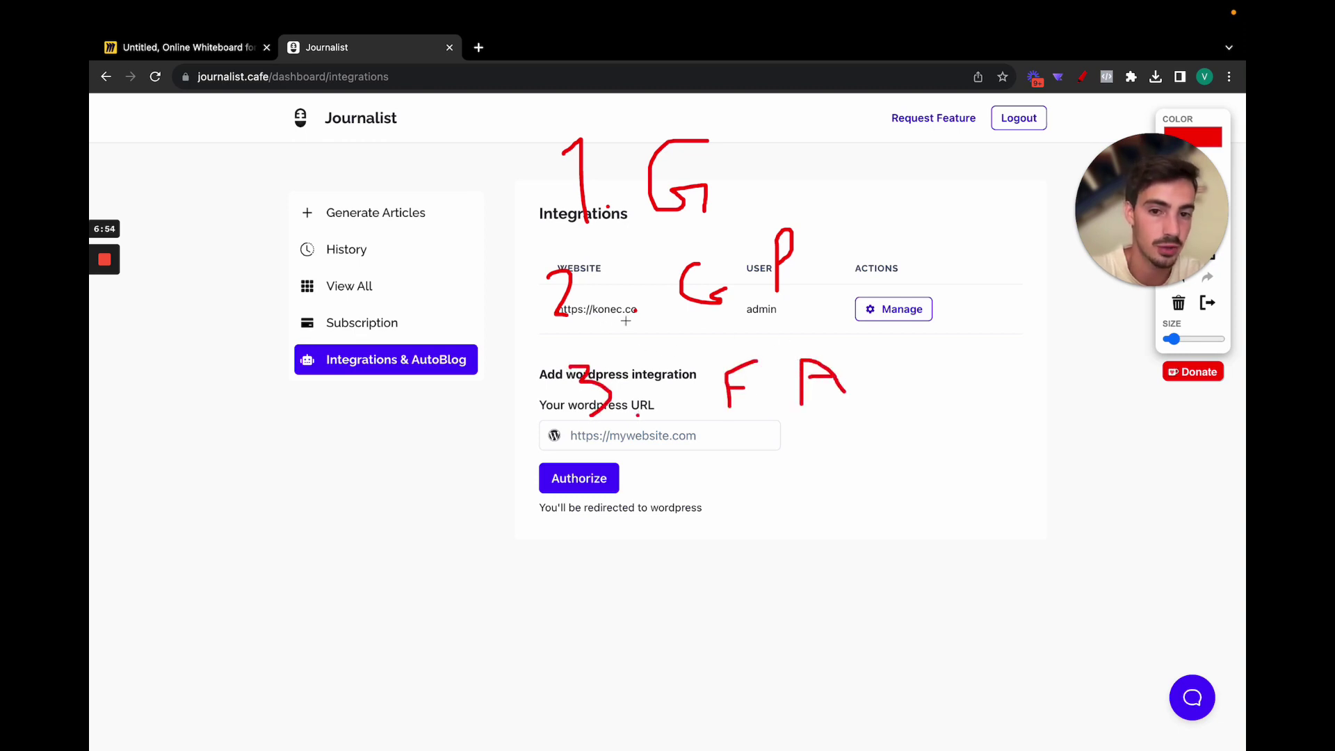
# - Erase all red annotations and return to the Generate Articles form
pyautogui.click(1207, 304)
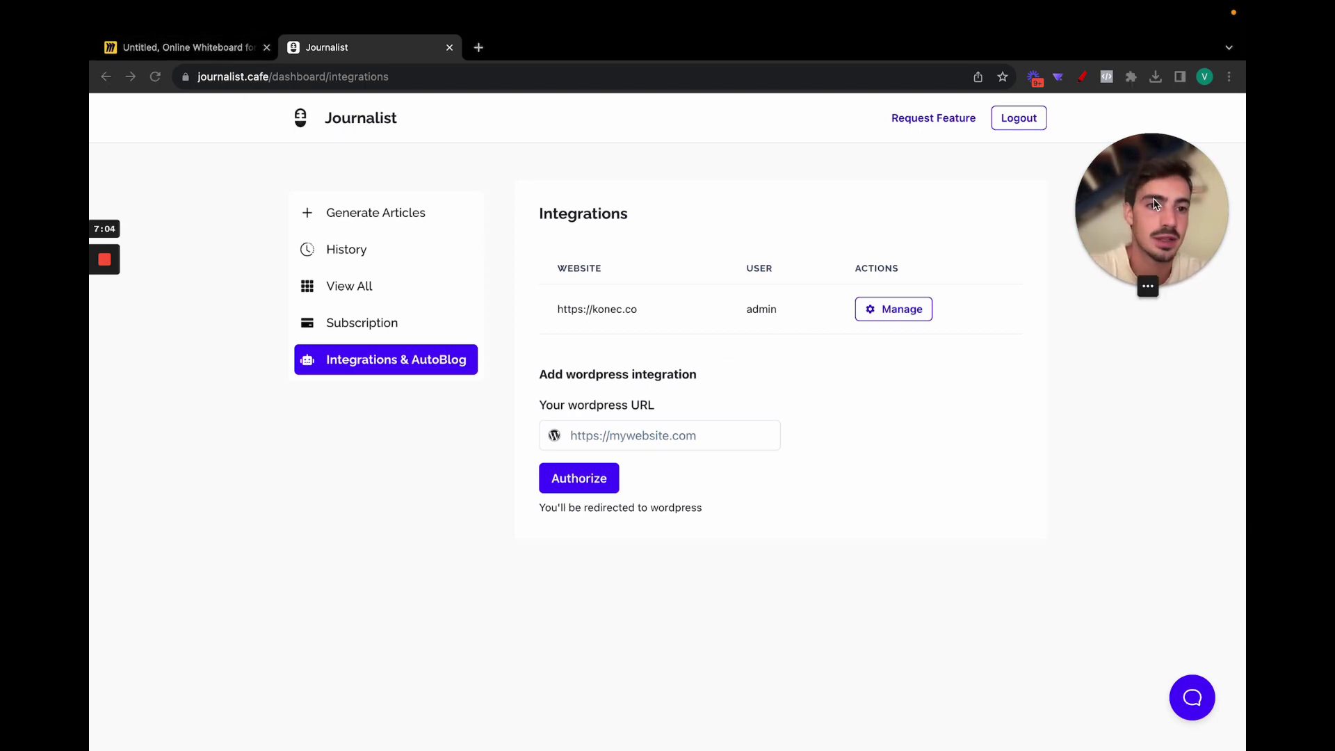
pyautogui.moveTo(1095, 198); pyautogui.dragTo(916, 200)
pyautogui.click(430, 224)
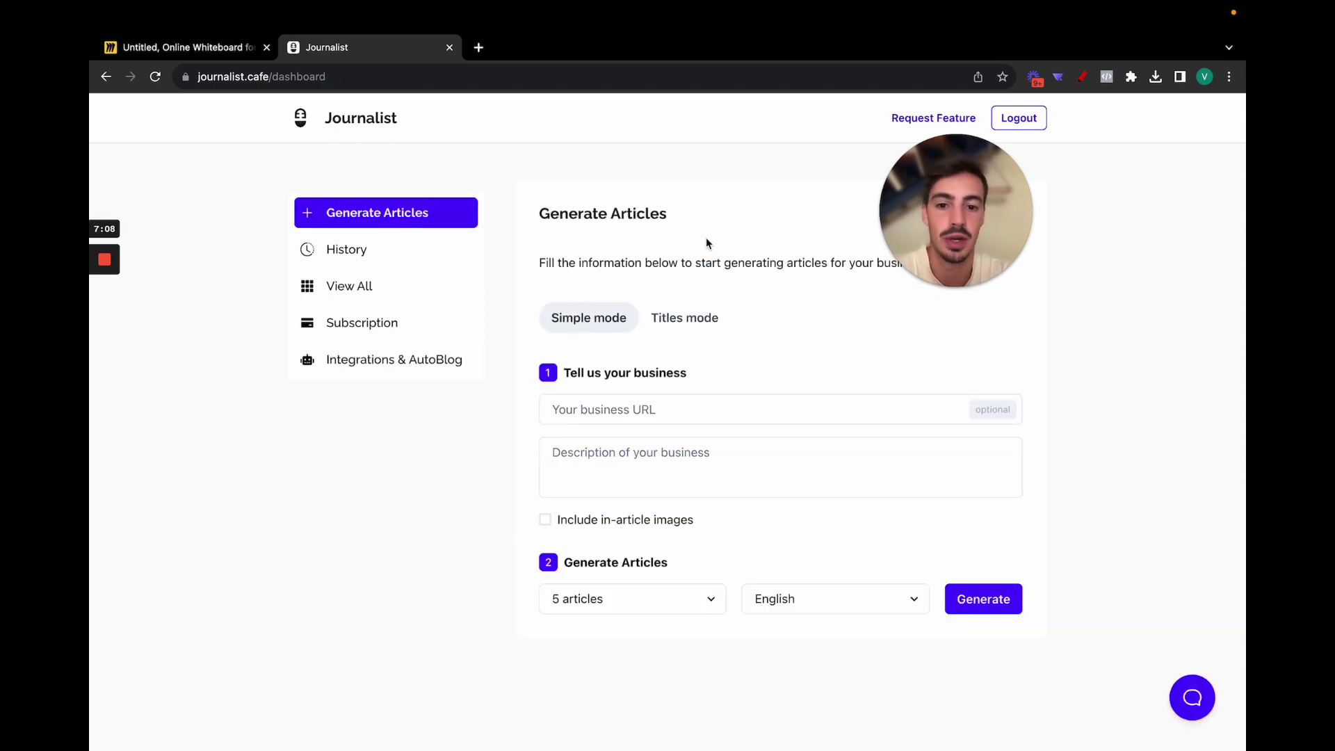
# - Open the bread request from History and view its generated articles
pyautogui.click(388, 257)
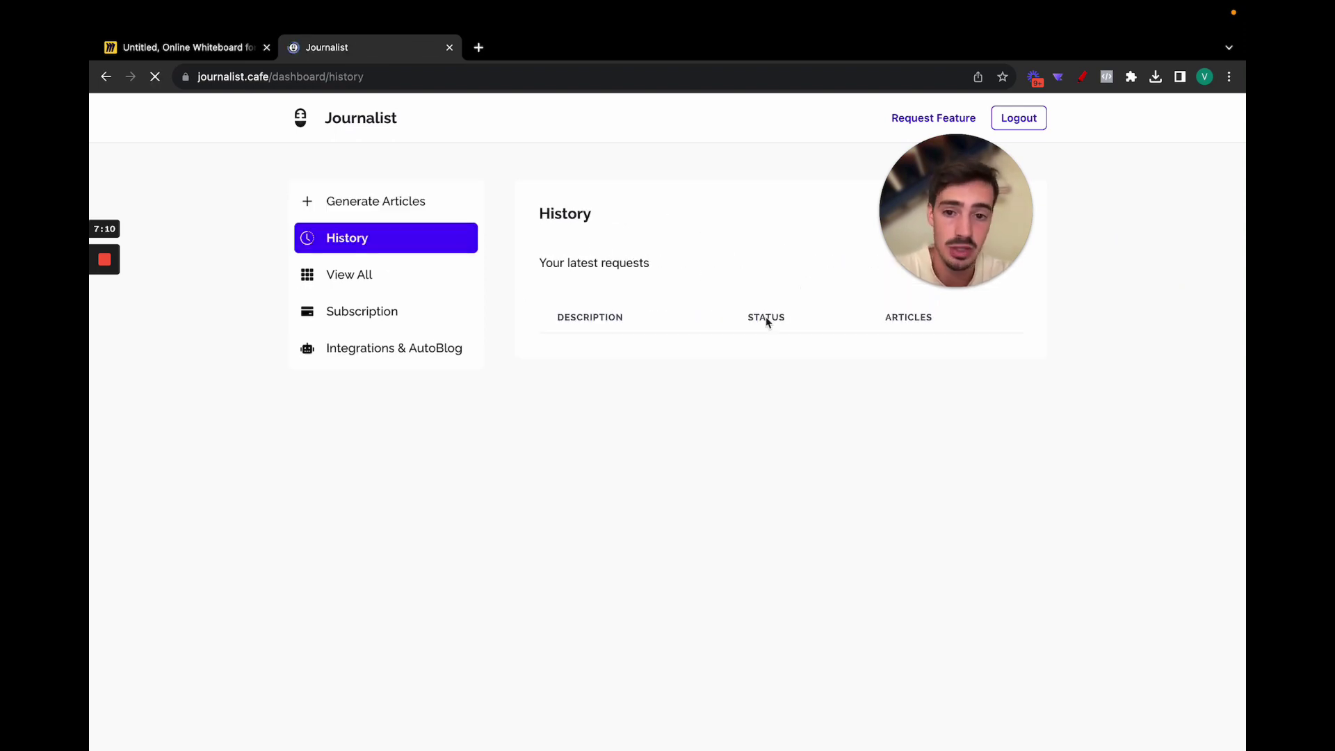
pyautogui.click(973, 416)
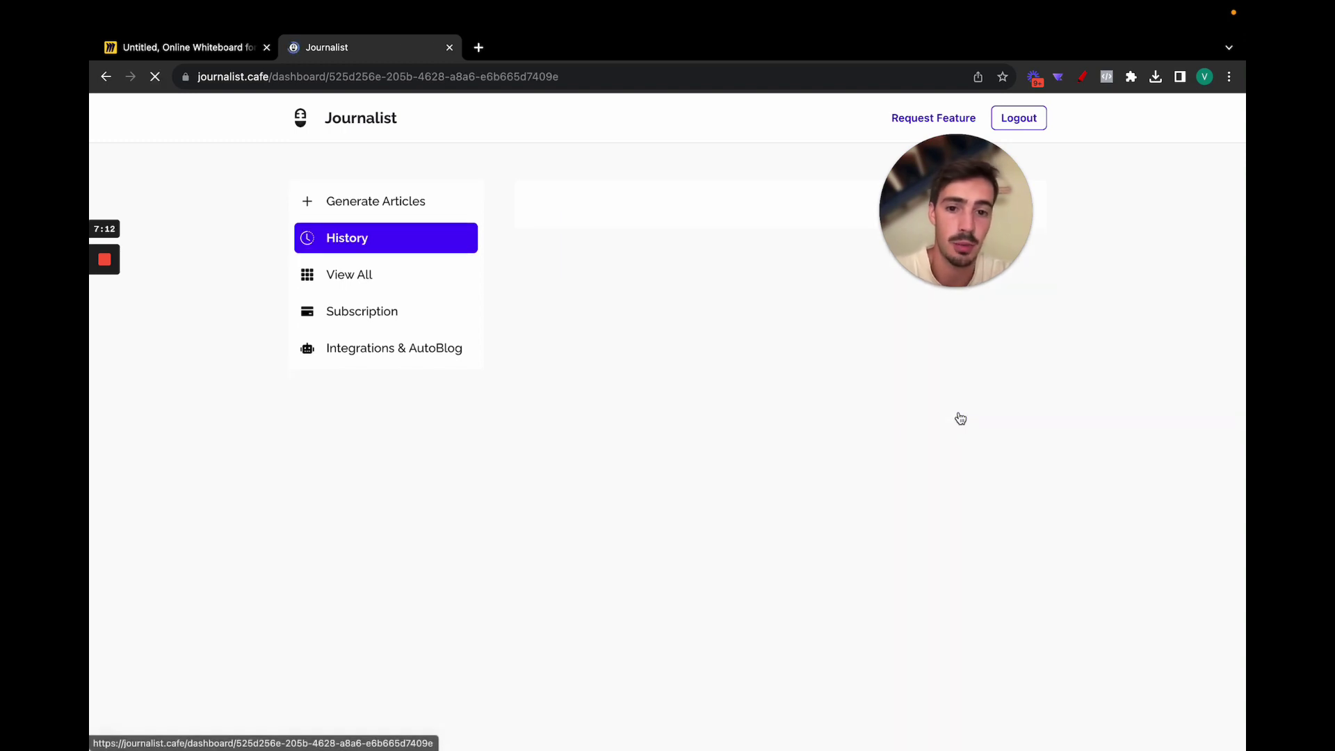
pyautogui.click(895, 438)
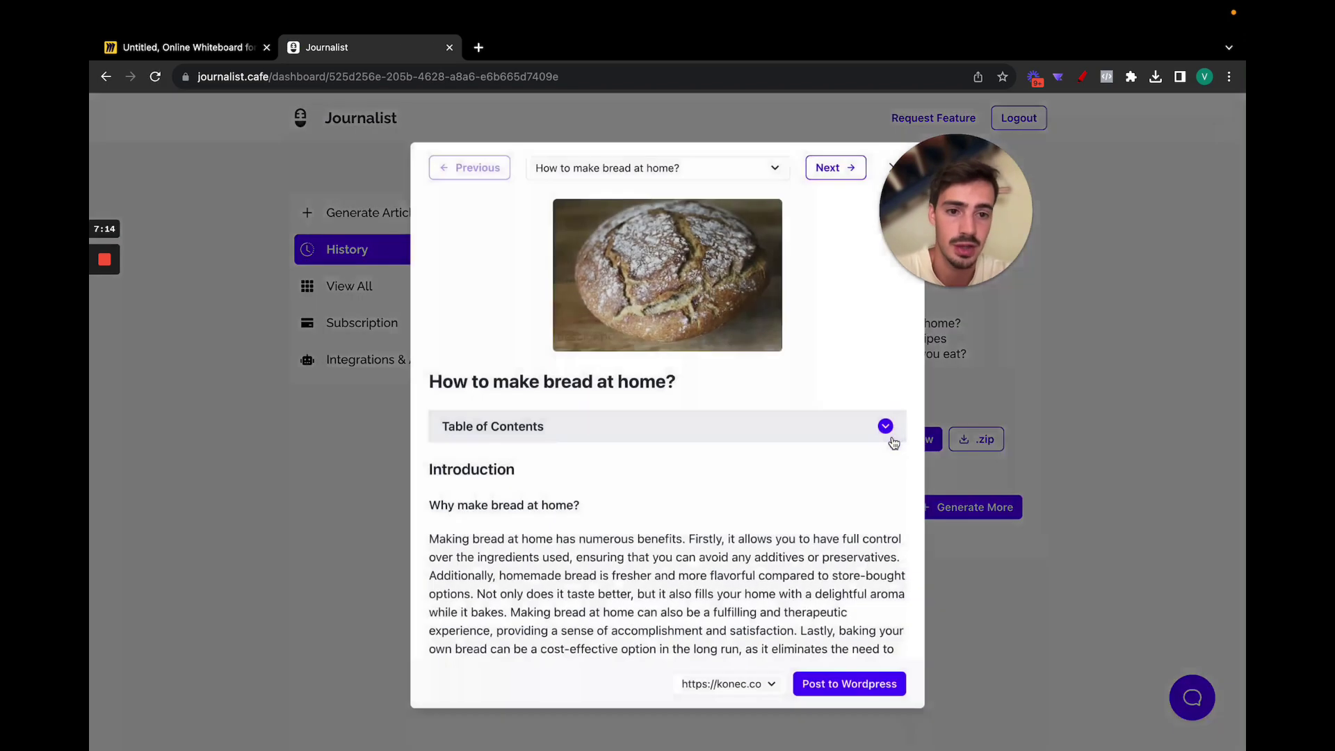
# - Read 'Best healthy bread recipes', close the viewer, and select the site's web address
pyautogui.click(828, 170)
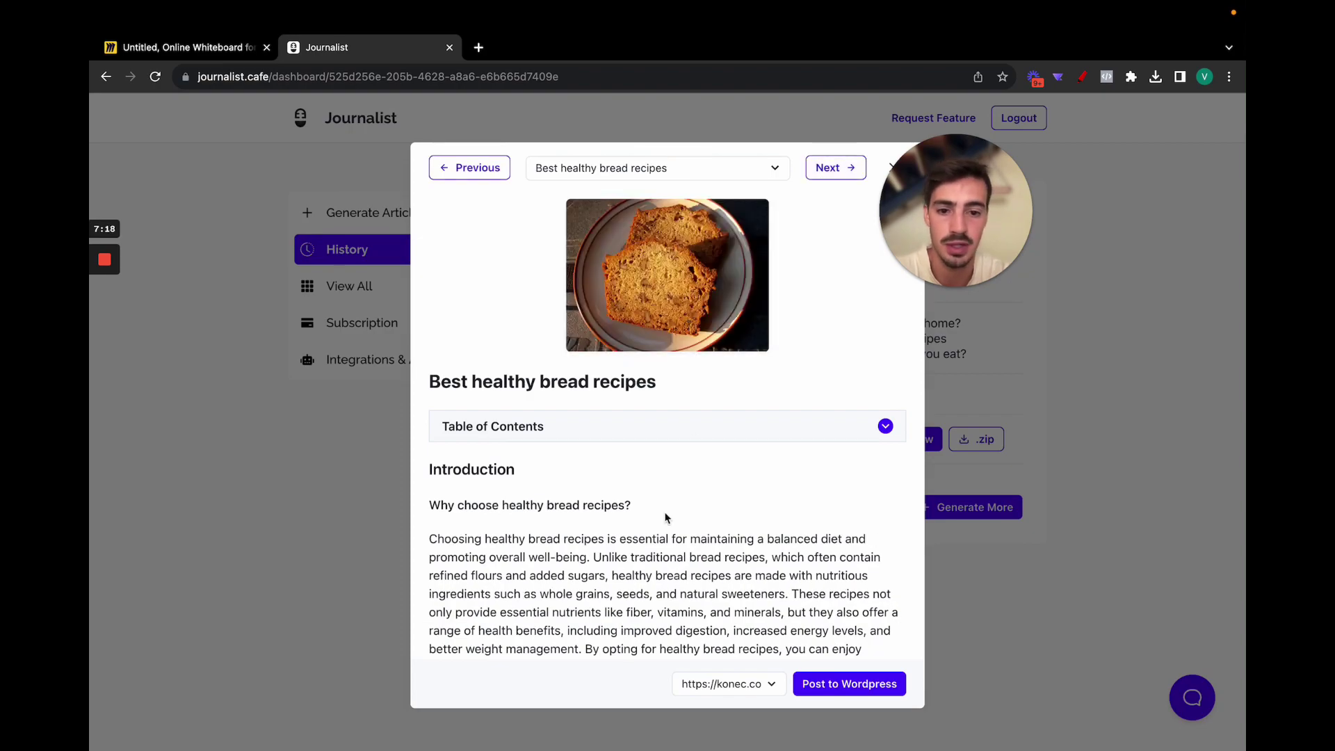
pyautogui.scroll(-15, 678, 445)
pyautogui.scroll(-20, 665, 517)
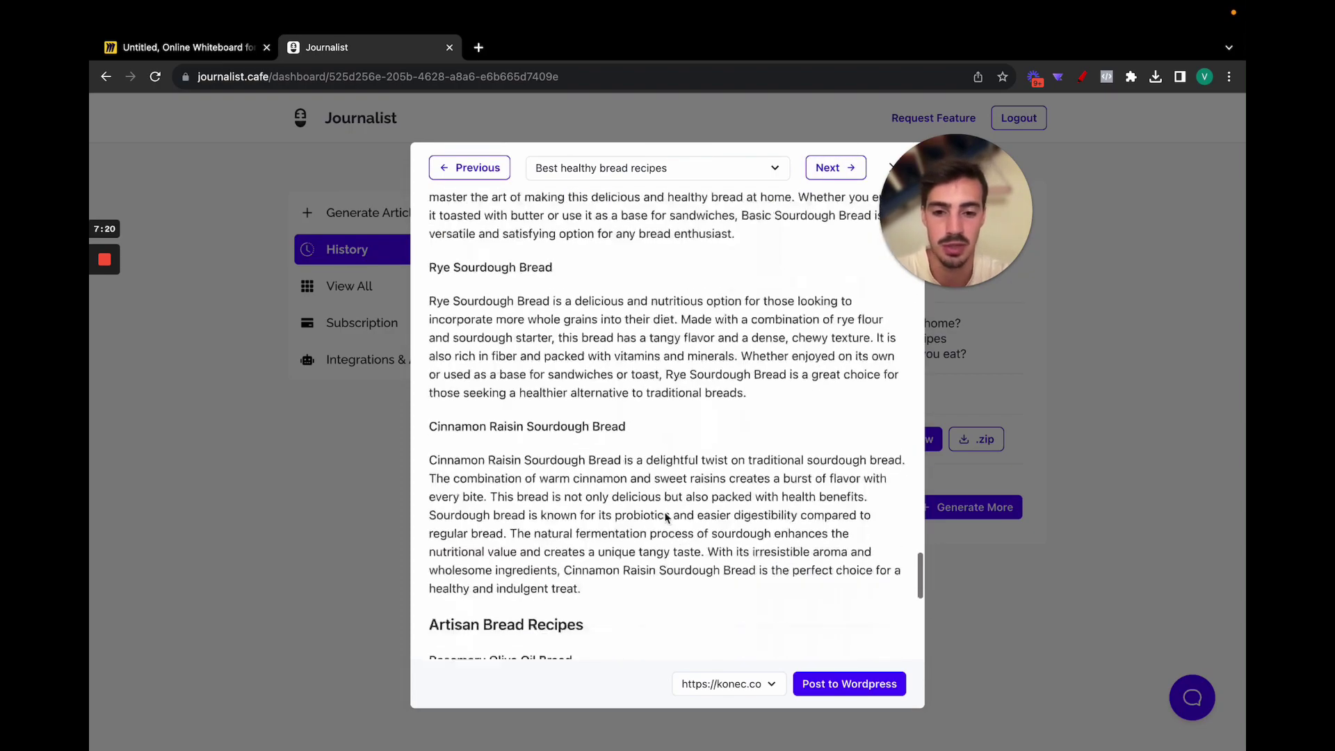
pyautogui.scroll(20, 714, 405)
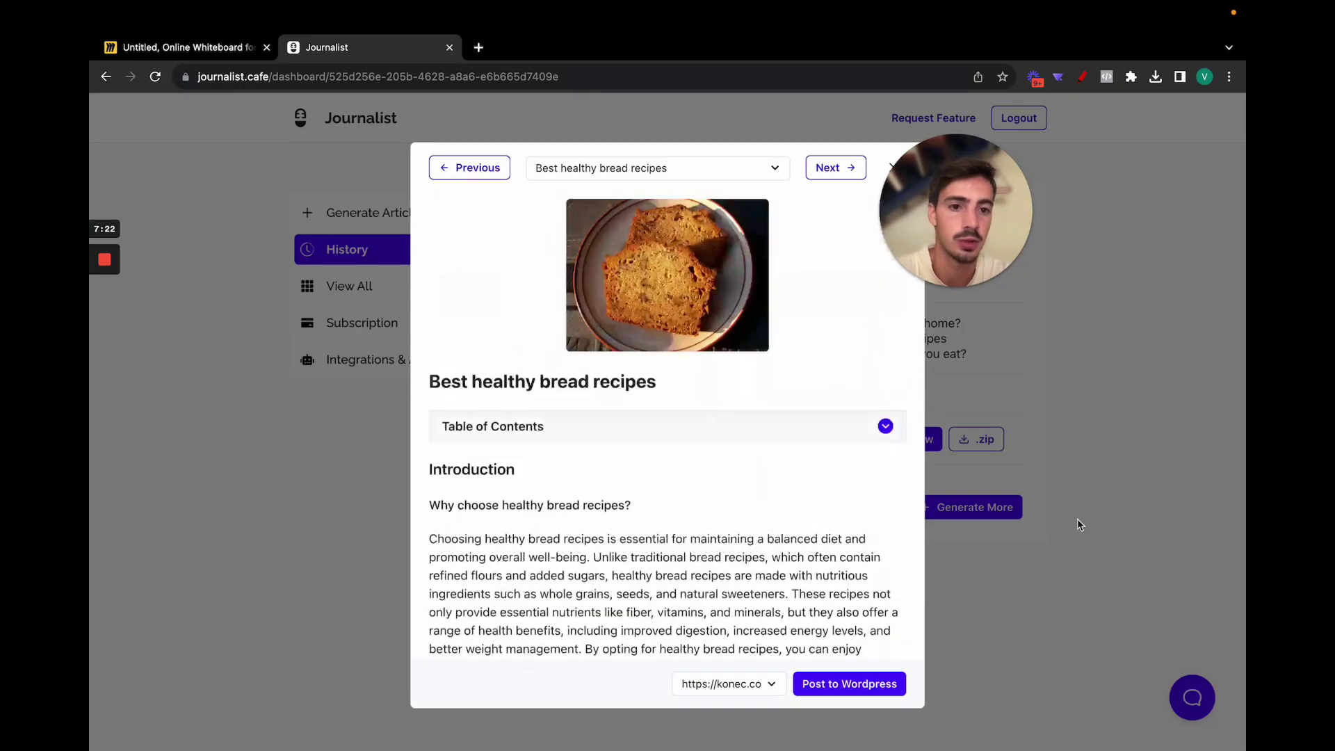
pyautogui.click(419, 136)
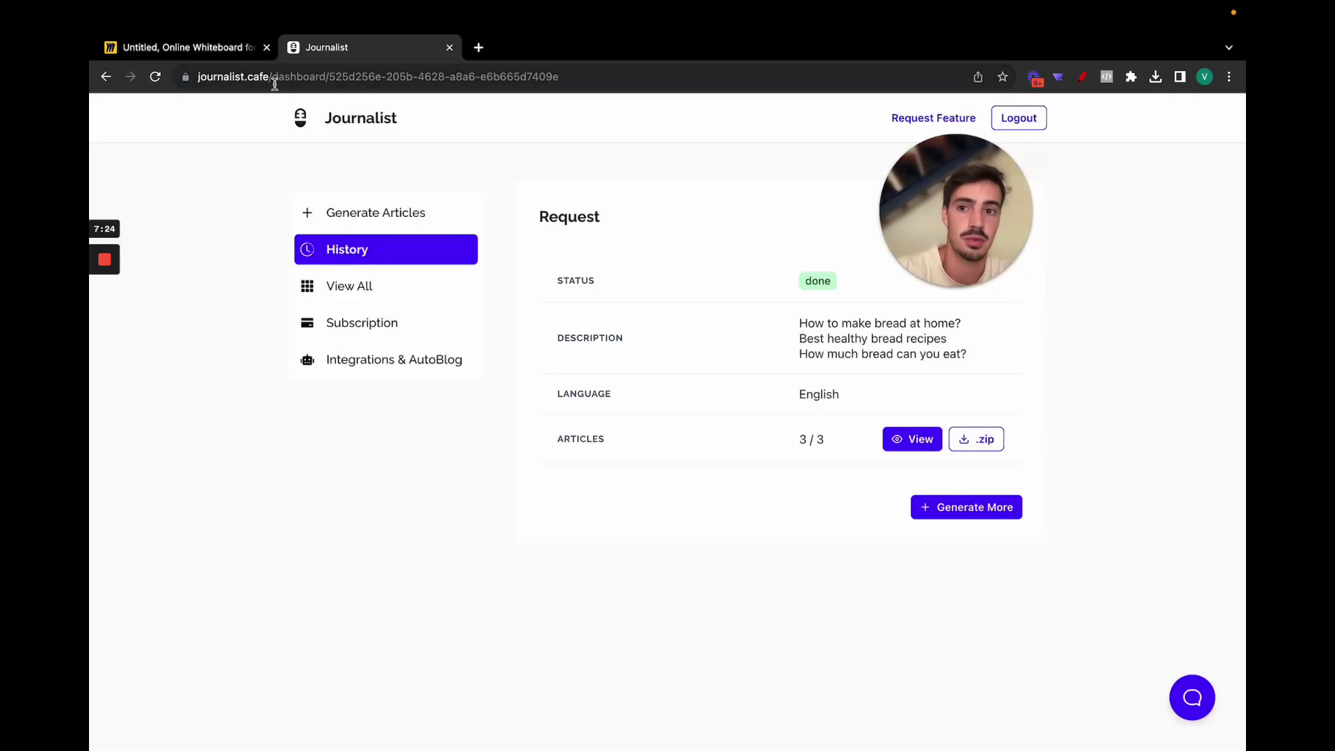
pyautogui.moveTo(198, 77); pyautogui.dragTo(308, 77)
pyautogui.moveTo(1027, 245); pyautogui.dragTo(794, 245)
pyautogui.moveTo(101, 261)
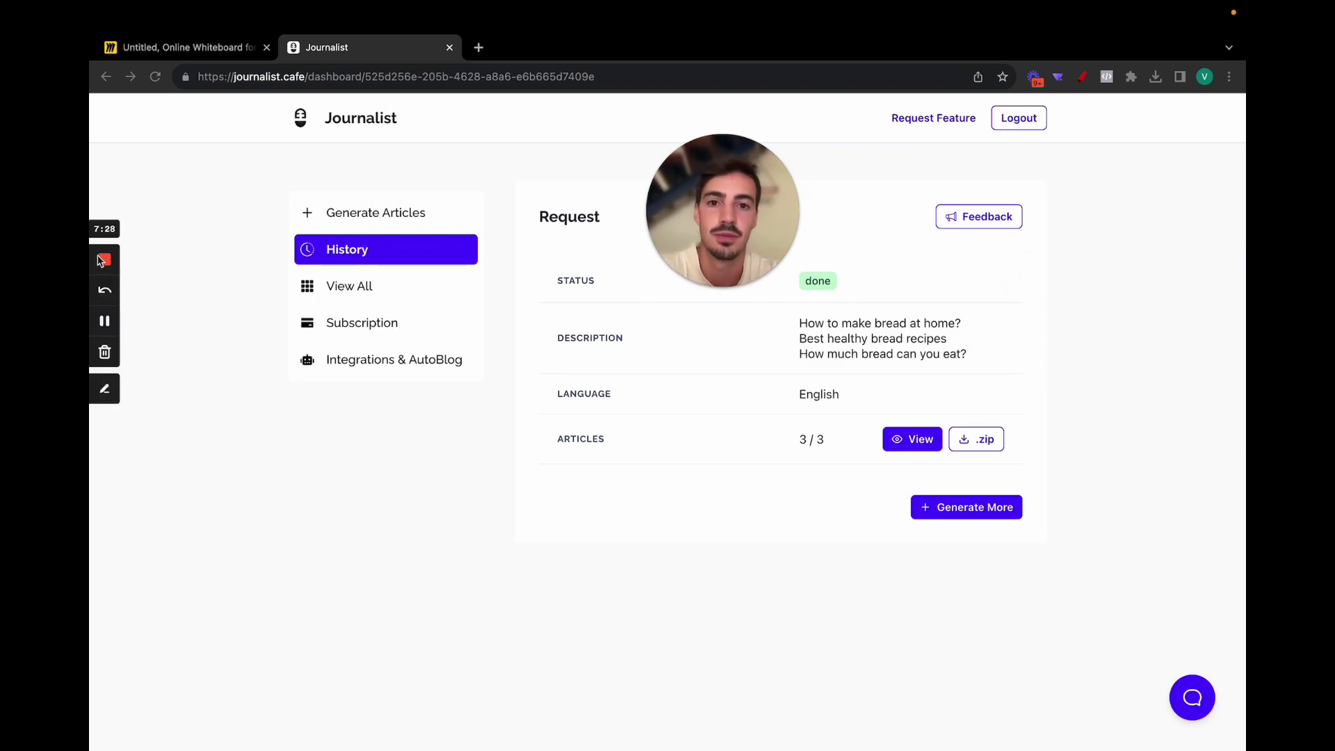